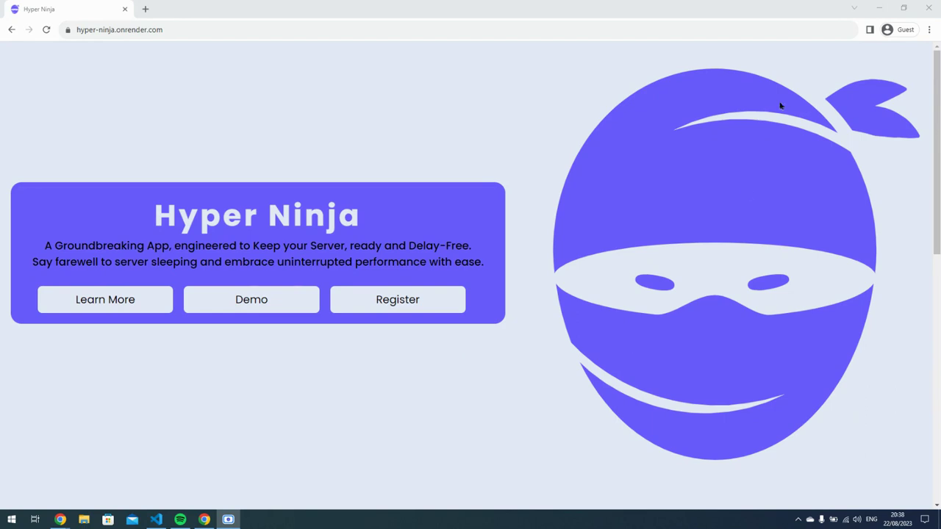
Minimize the Hyper Ninja browser window to reveal the GitHub README behind it.
{"action": "left_click", "coordinate": [200, 520]}
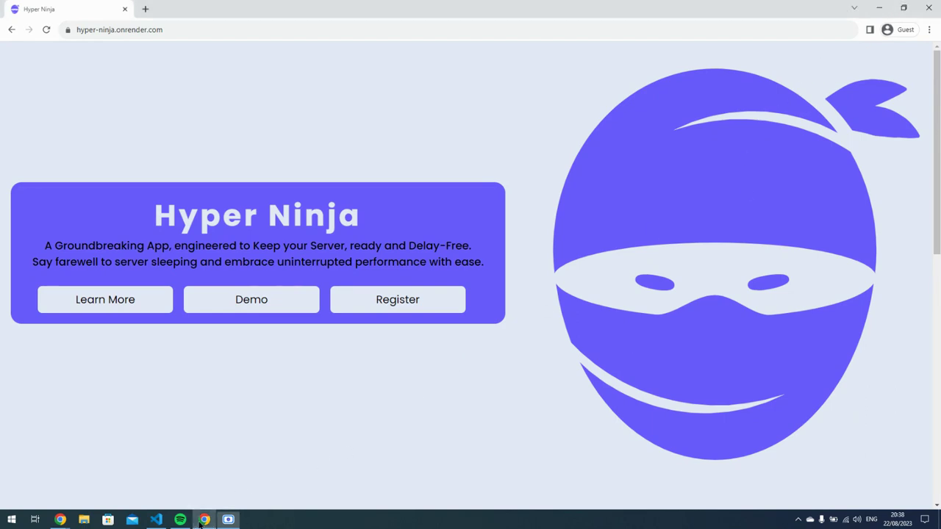
{"action": "left_click", "coordinate": [200, 520]}
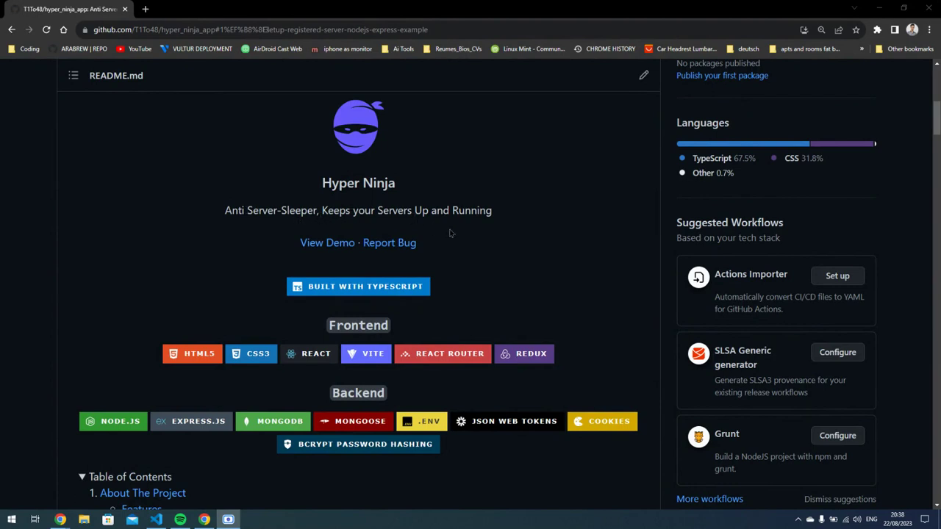
Jump to About The Project from the README's table of contents and read on.
{"action": "scroll", "coordinate": [503, 265], "scroll_direction": "down", "scroll_amount": 1}
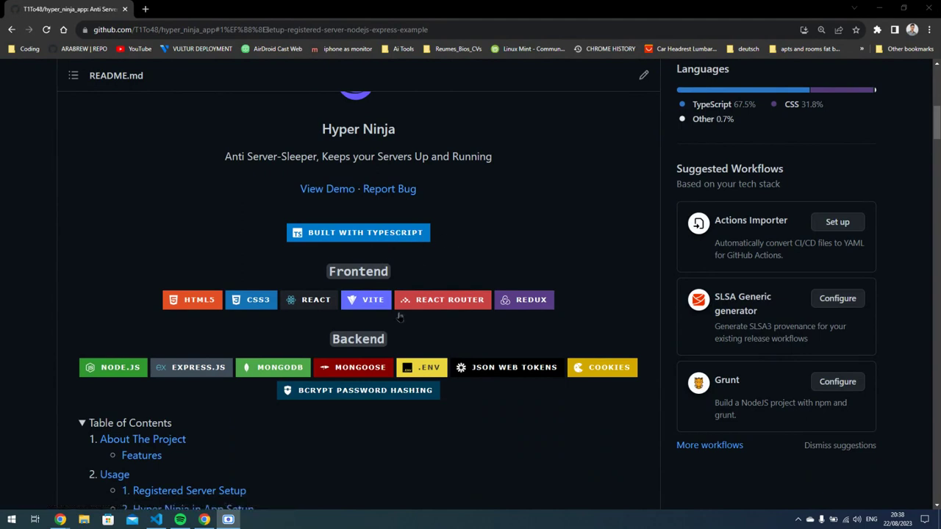
{"action": "scroll", "coordinate": [373, 334], "scroll_direction": "down", "scroll_amount": 1}
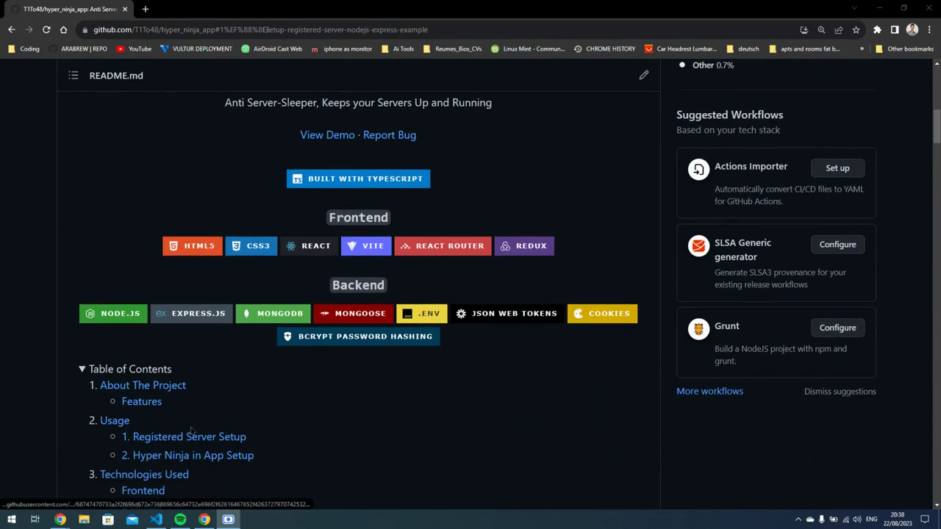
{"action": "left_click", "coordinate": [126, 391]}
{"action": "scroll", "coordinate": [190, 369], "scroll_direction": "down", "scroll_amount": 2}
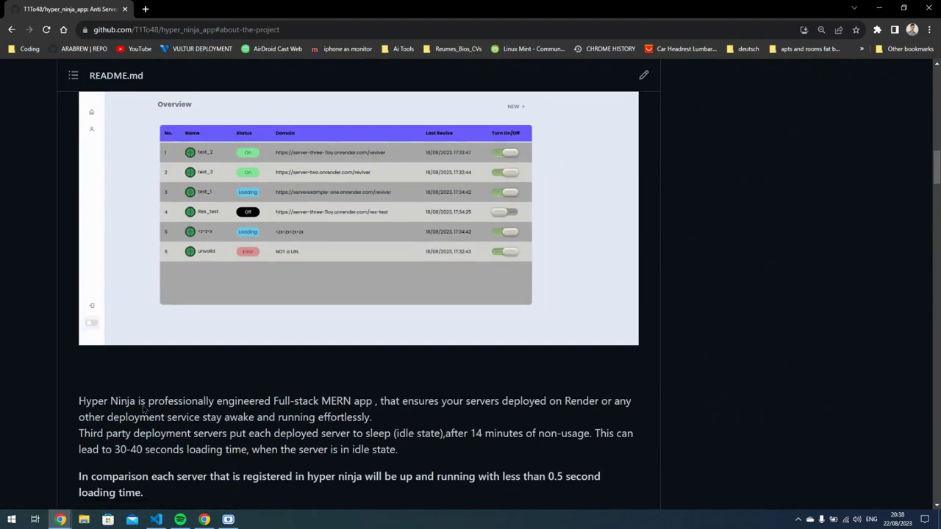
{"action": "scroll", "coordinate": [221, 345], "scroll_direction": "down", "scroll_amount": 1}
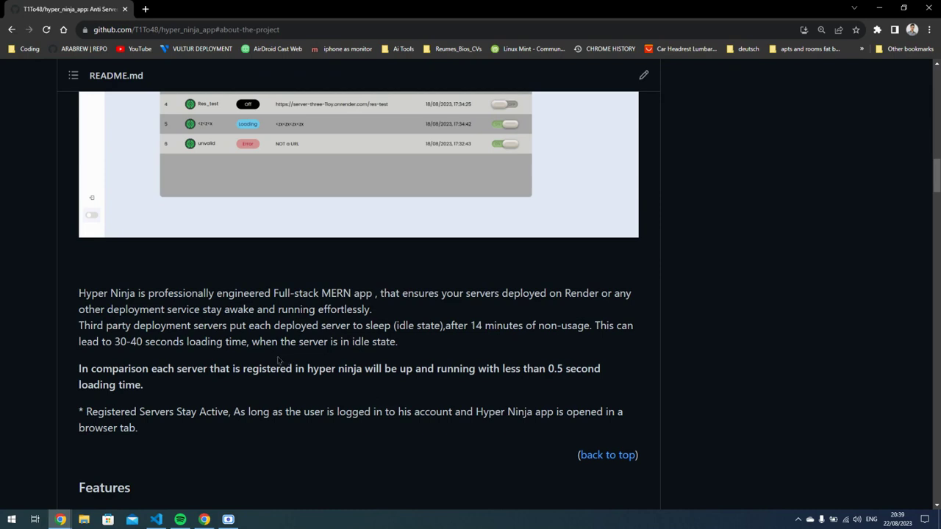
Highlight the keep-app-open note, jump to Registered Server Setup, and bring up server.js.
{"action": "scroll", "coordinate": [256, 401], "scroll_direction": "down", "scroll_amount": 1}
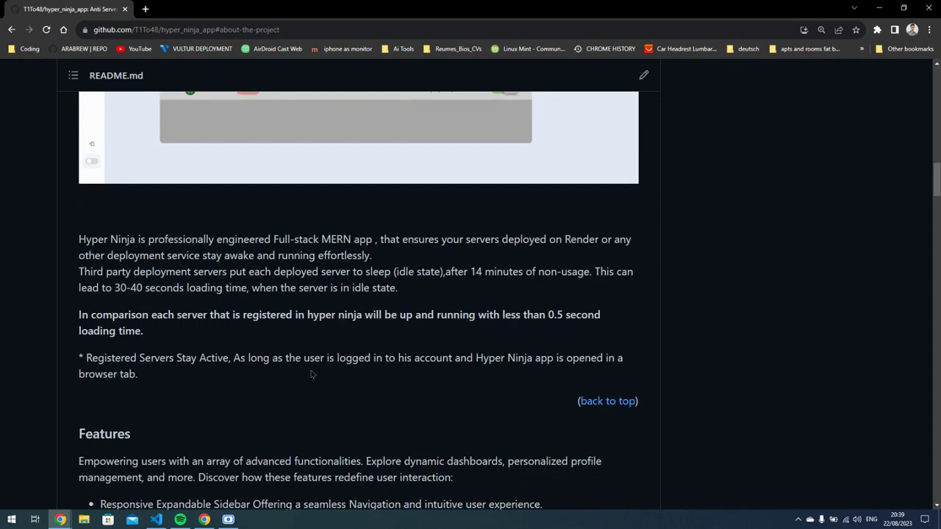
{"action": "left_click_drag", "start_coordinate": [554, 358], "coordinate": [622, 380]}
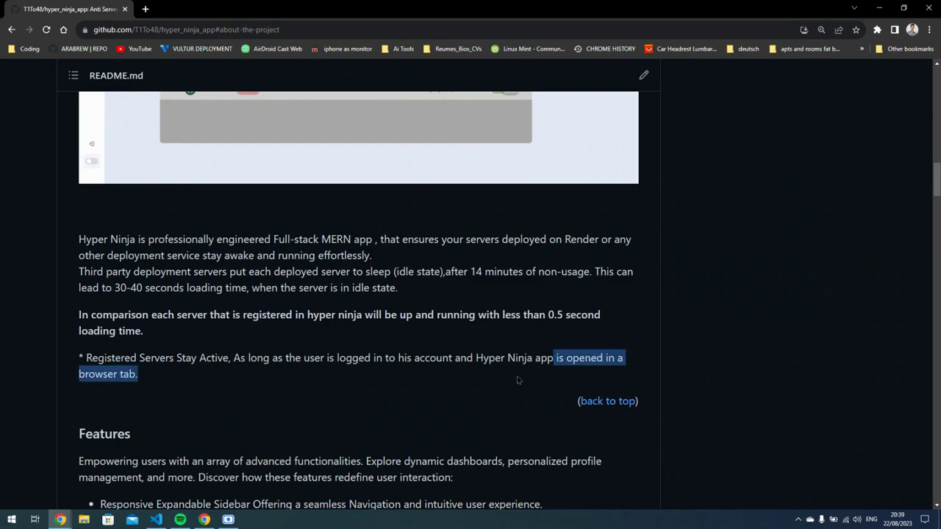
{"action": "scroll", "coordinate": [464, 291], "scroll_direction": "up", "scroll_amount": 8}
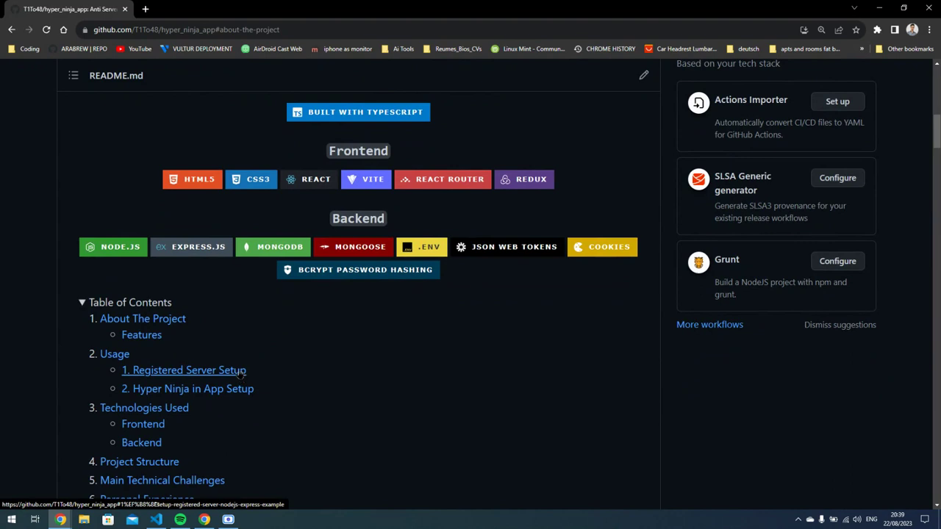
{"action": "left_click", "coordinate": [242, 374]}
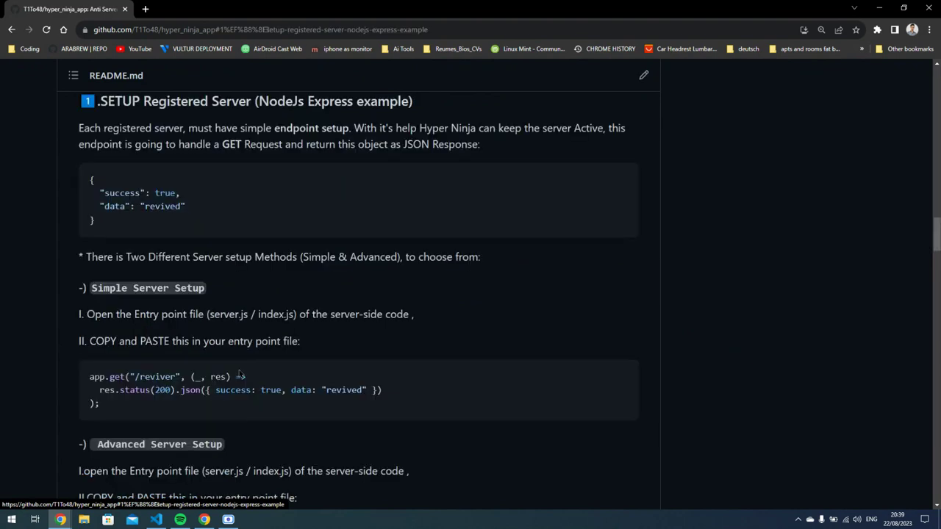
{"action": "left_click", "coordinate": [156, 519]}
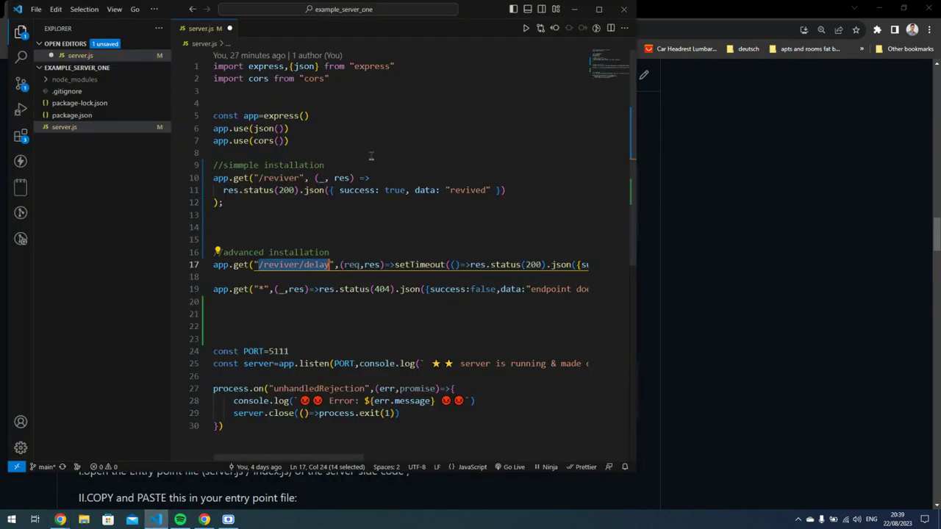
In server.js, highlight the simple /reviver endpoint route.
{"action": "scroll", "coordinate": [313, 175], "scroll_direction": "down", "scroll_amount": 3}
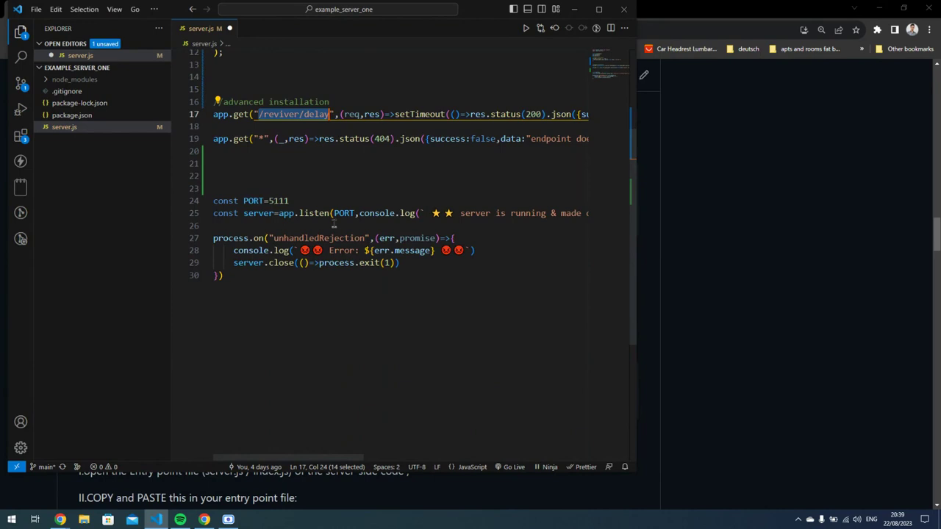
{"action": "scroll", "coordinate": [358, 327], "scroll_direction": "up", "scroll_amount": 3}
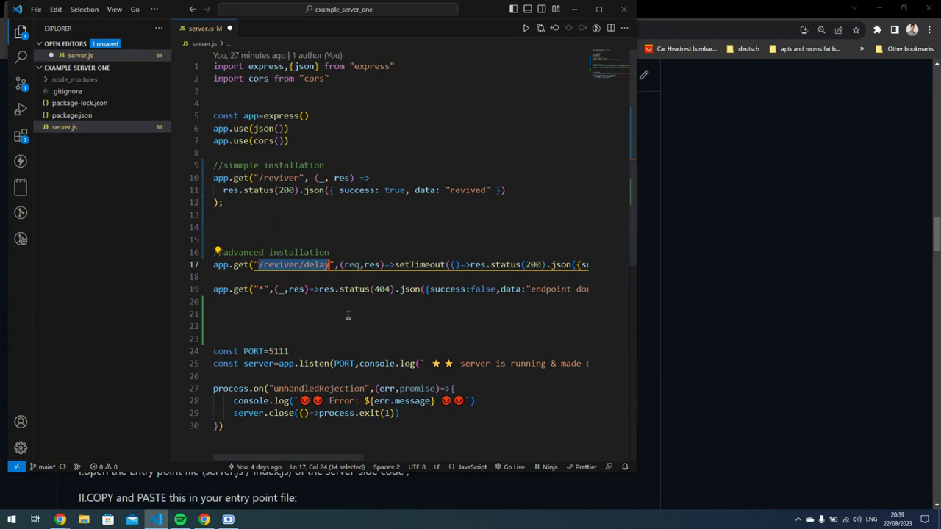
{"action": "left_click", "coordinate": [295, 218]}
{"action": "left_click_drag", "start_coordinate": [227, 204], "coordinate": [208, 180]}
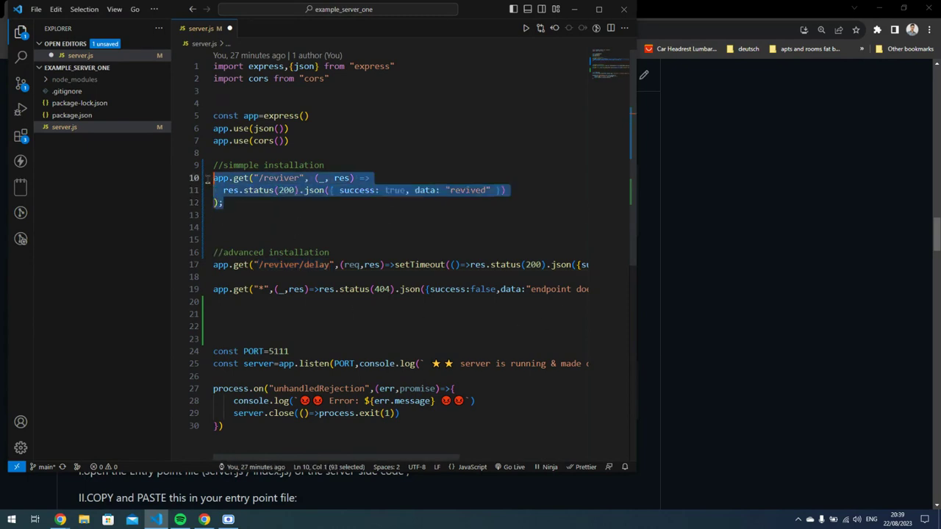
{"action": "double_click", "coordinate": [290, 180]}
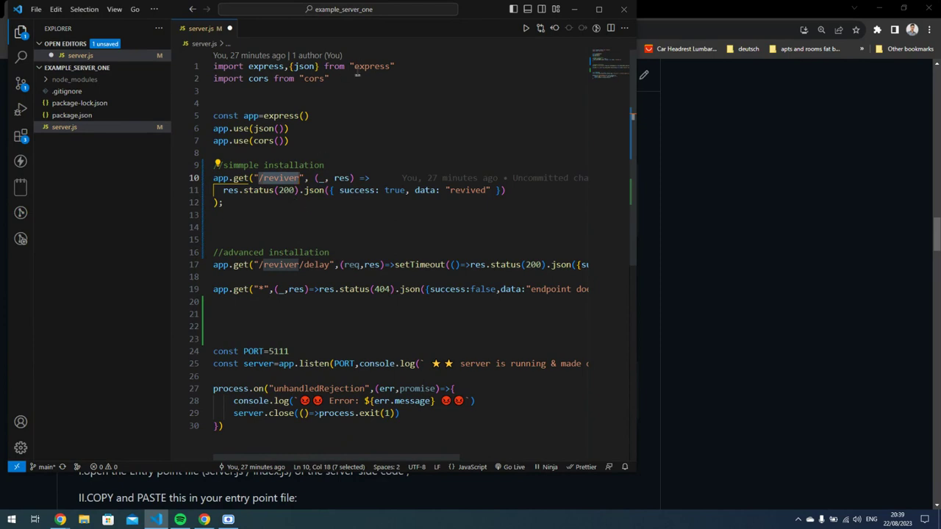
Highlight the JSON object the /reviver endpoint returns, then minimize VS Code.
{"action": "left_click_drag", "start_coordinate": [222, 190], "coordinate": [450, 191]}
{"action": "left_click", "coordinate": [383, 210]}
{"action": "left_click_drag", "start_coordinate": [329, 191], "coordinate": [500, 191]}
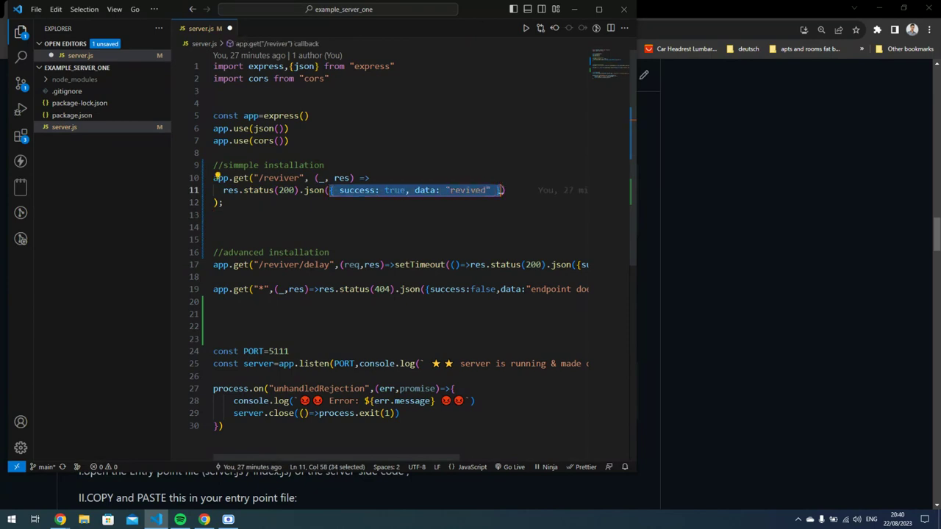
{"action": "left_click", "coordinate": [507, 193]}
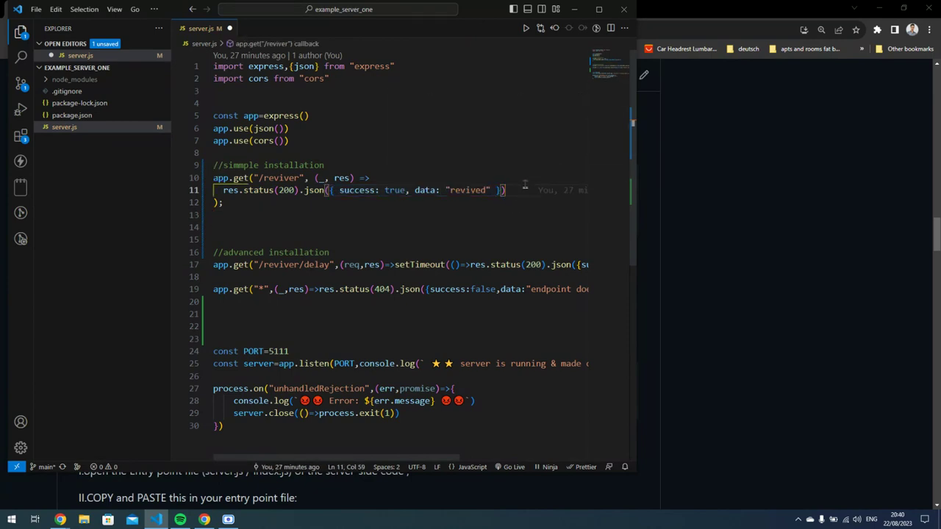
{"action": "left_click", "coordinate": [576, 13]}
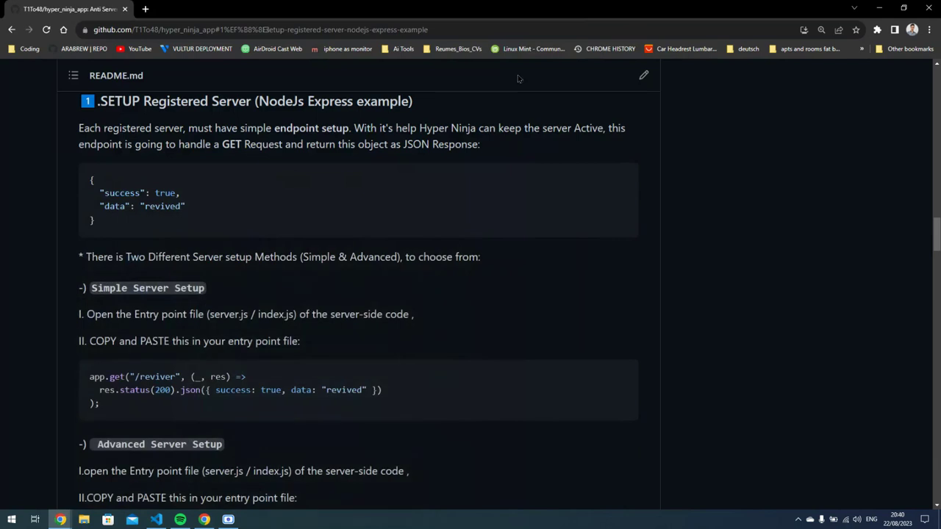
Highlight the Advanced Server Setup heading and the Simple Server Setup code's JSON response.
{"action": "scroll", "coordinate": [238, 331], "scroll_direction": "down", "scroll_amount": 3}
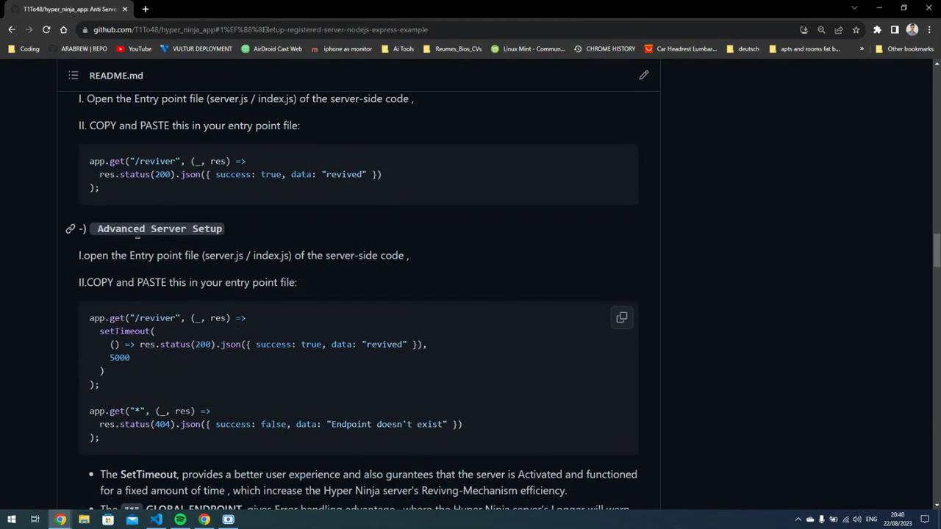
{"action": "left_click_drag", "start_coordinate": [98, 229], "coordinate": [224, 229]}
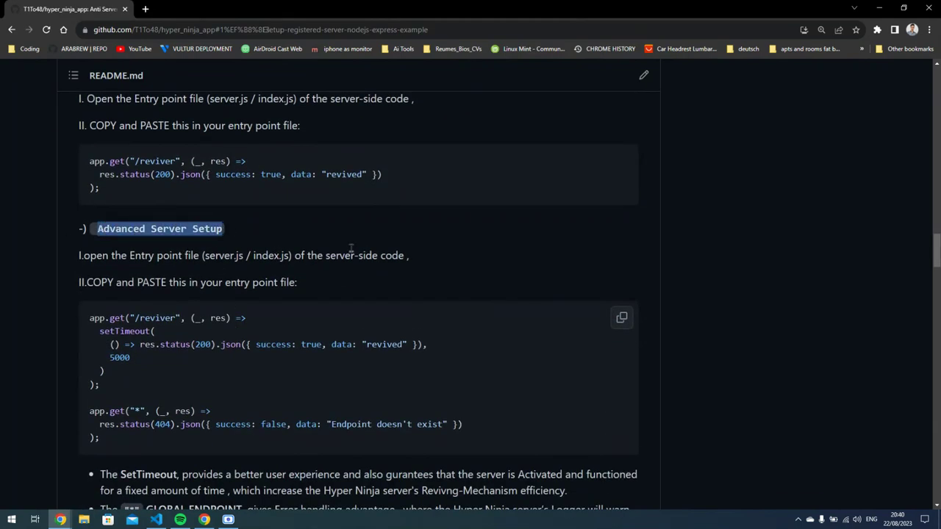
{"action": "scroll", "coordinate": [306, 260], "scroll_direction": "up", "scroll_amount": 1}
{"action": "left_click_drag", "start_coordinate": [124, 247], "coordinate": [81, 214]}
{"action": "left_click", "coordinate": [192, 253]}
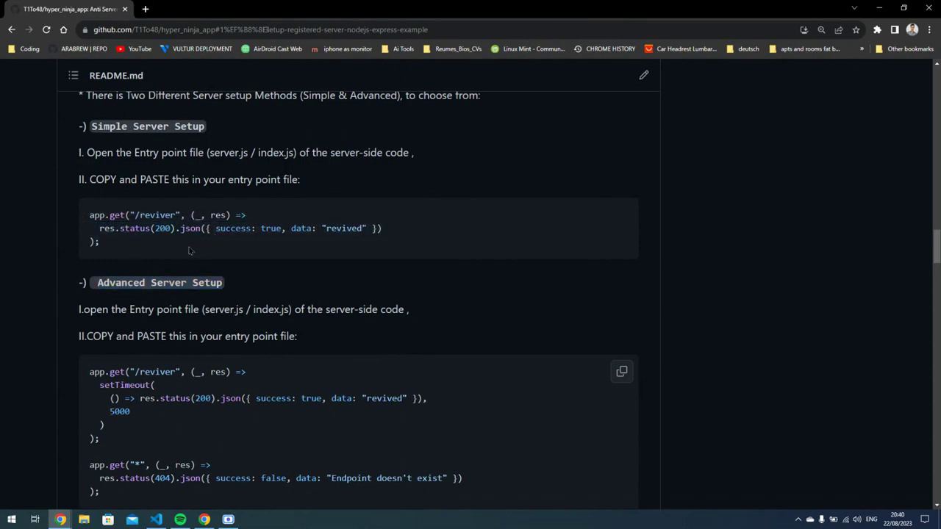
{"action": "left_click_drag", "start_coordinate": [205, 229], "coordinate": [379, 230]}
Highlight the advanced code's setTimeout, 5000 delay, response call and * route, then minimize Chrome.
{"action": "scroll", "coordinate": [168, 330], "scroll_direction": "down", "scroll_amount": 1}
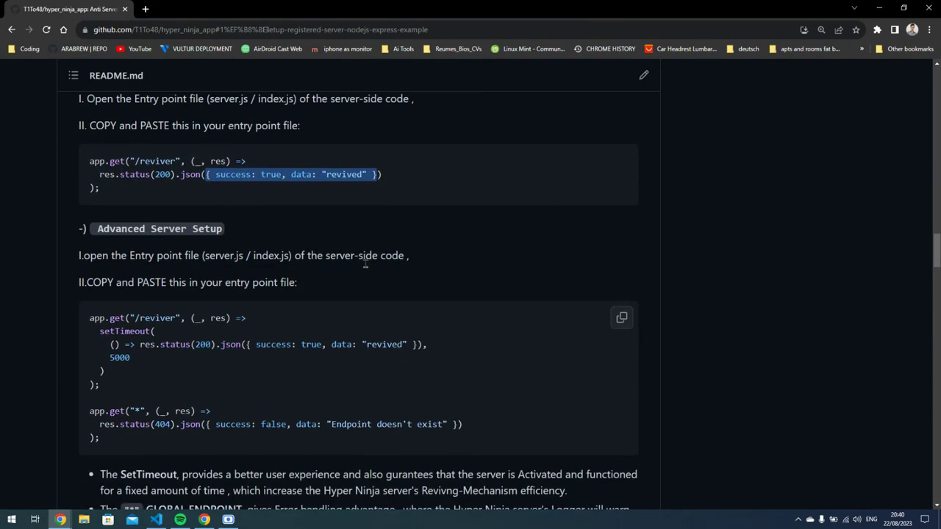
{"action": "scroll", "coordinate": [168, 330], "scroll_direction": "up", "scroll_amount": 2}
{"action": "scroll", "coordinate": [168, 330], "scroll_direction": "down", "scroll_amount": 1}
{"action": "scroll", "coordinate": [168, 330], "scroll_direction": "down", "scroll_amount": 2}
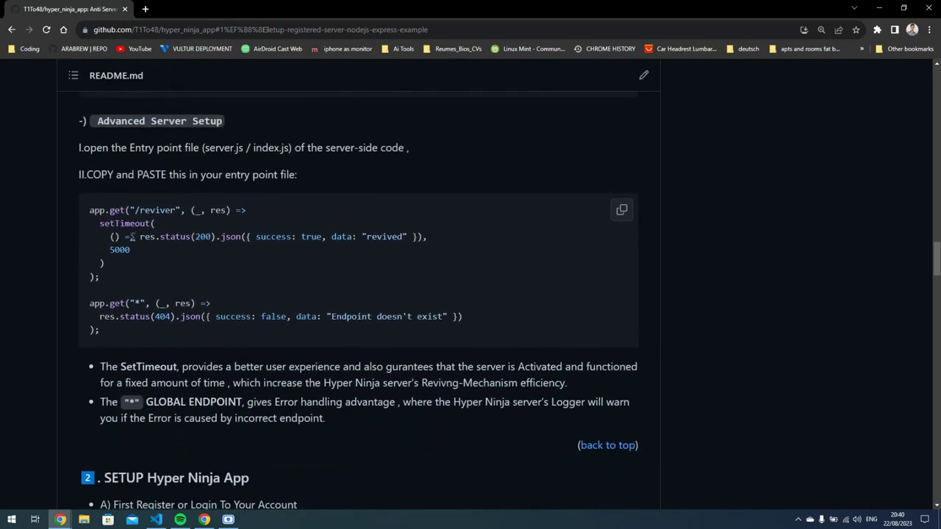
{"action": "left_click_drag", "start_coordinate": [99, 225], "coordinate": [173, 259]}
{"action": "left_click", "coordinate": [157, 252]}
{"action": "double_click", "coordinate": [130, 251]}
{"action": "double_click", "coordinate": [121, 250]}
{"action": "left_click", "coordinate": [232, 235]}
{"action": "left_click_drag", "start_coordinate": [139, 237], "coordinate": [416, 240]}
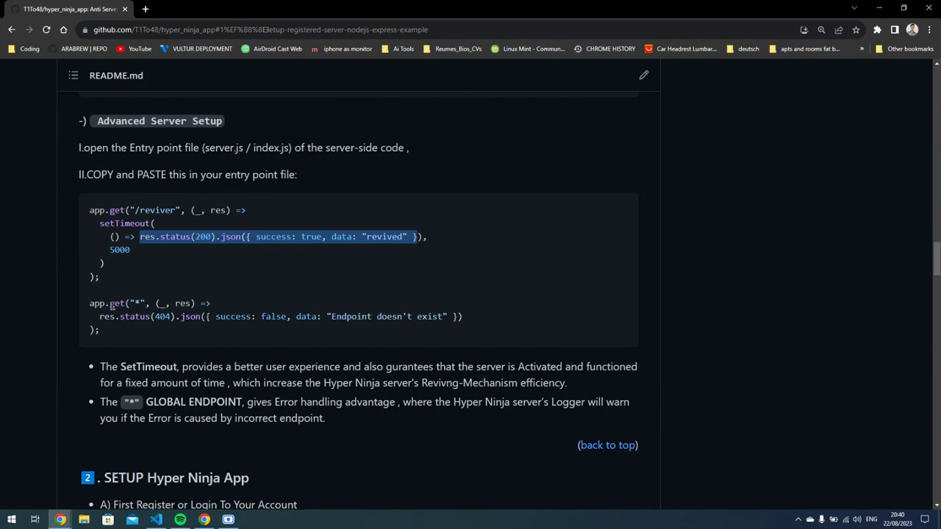
{"action": "left_click_drag", "start_coordinate": [134, 303], "coordinate": [136, 302]}
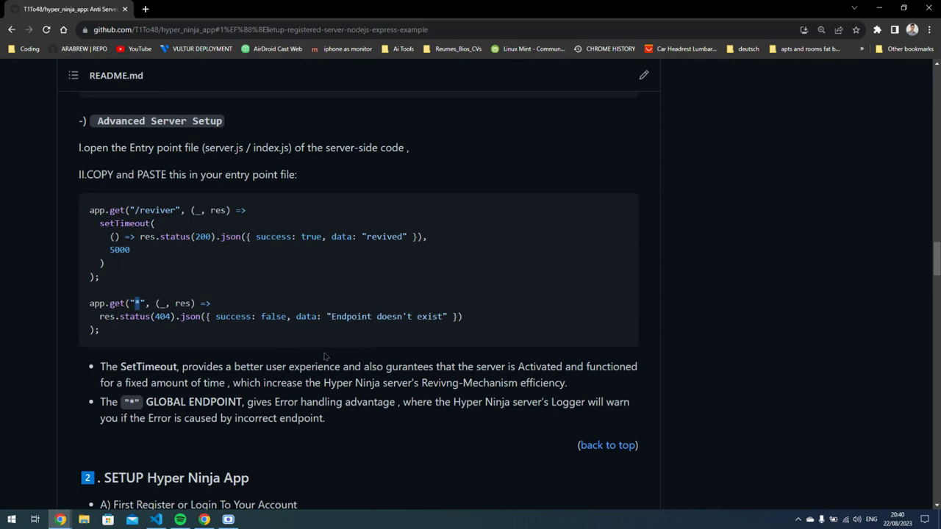
{"action": "left_click", "coordinate": [879, 8]}
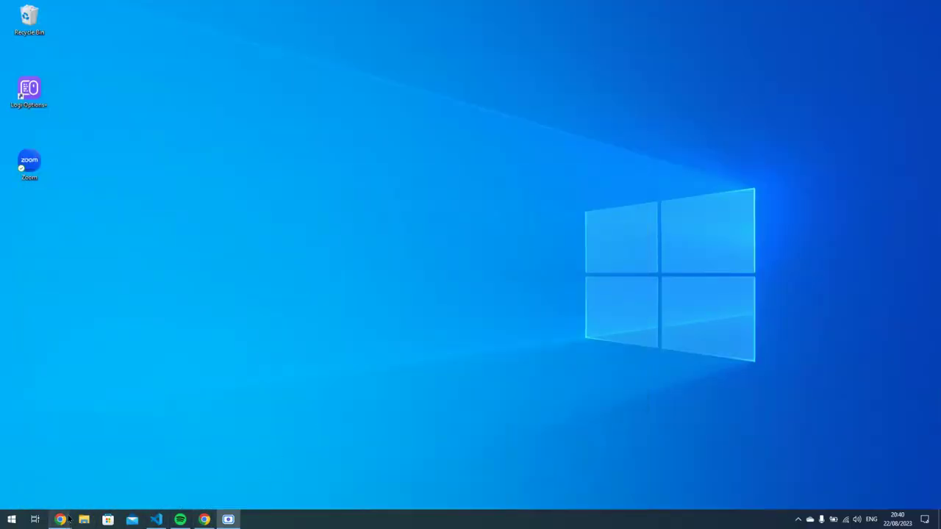
Bring up the Hyper Ninja landing page and highlight its app description.
{"action": "mouse_move", "coordinate": [68, 519]}
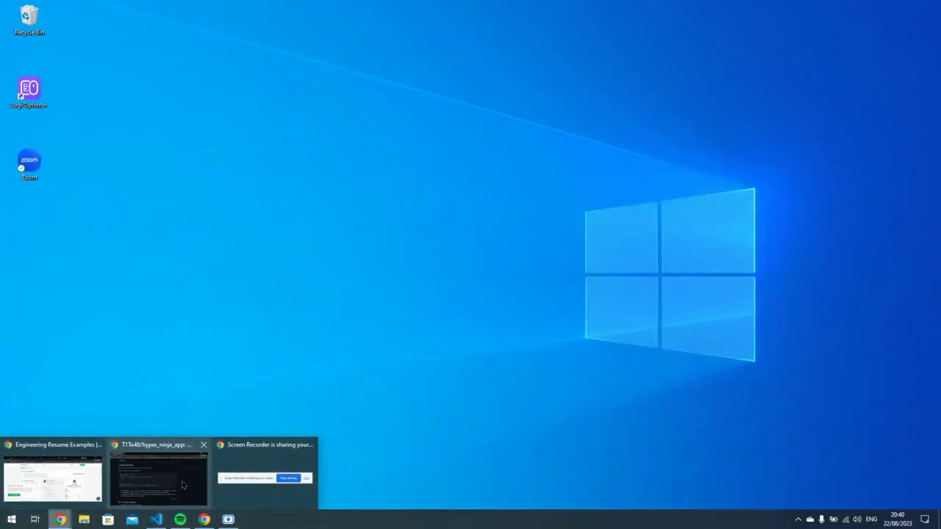
{"action": "left_click", "coordinate": [204, 520]}
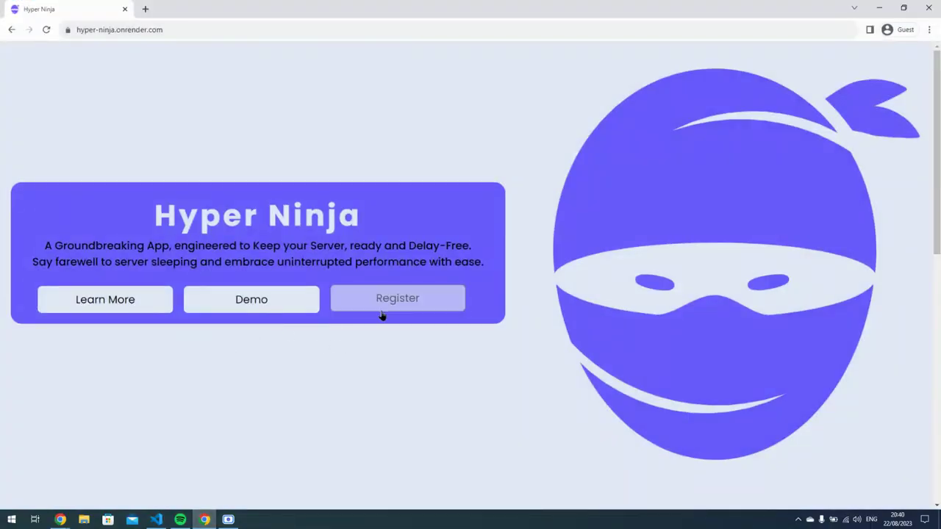
{"action": "left_click", "coordinate": [97, 299]}
{"action": "left_click_drag", "start_coordinate": [194, 123], "coordinate": [452, 128]}
{"action": "scroll", "coordinate": [441, 172], "scroll_direction": "up", "scroll_amount": 10}
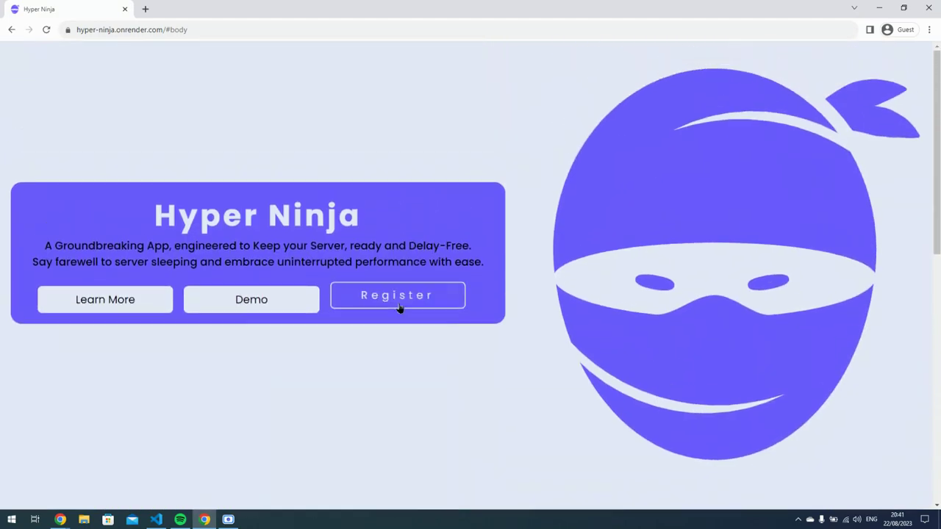
Register an account named 'demo account' with a demo e-mail address and a password.
{"action": "left_click", "coordinate": [400, 309]}
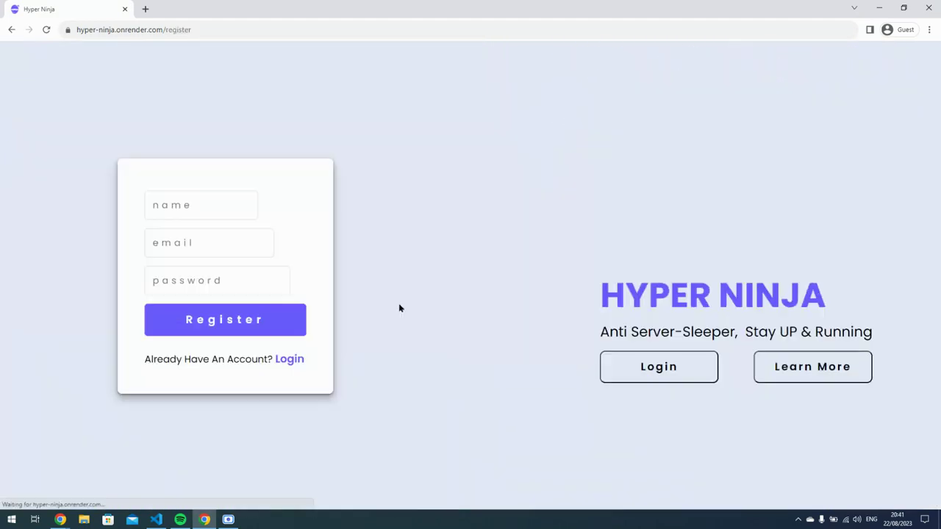
{"action": "left_click", "coordinate": [250, 204]}
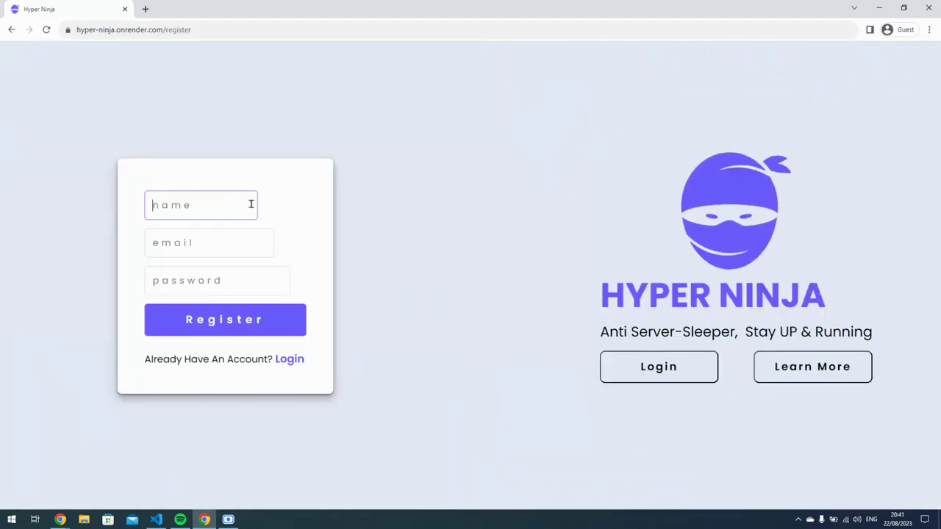
{"action": "type", "text": "demo account"}
{"action": "key", "text": "Tab"}
{"action": "type", "text": "demo@"}
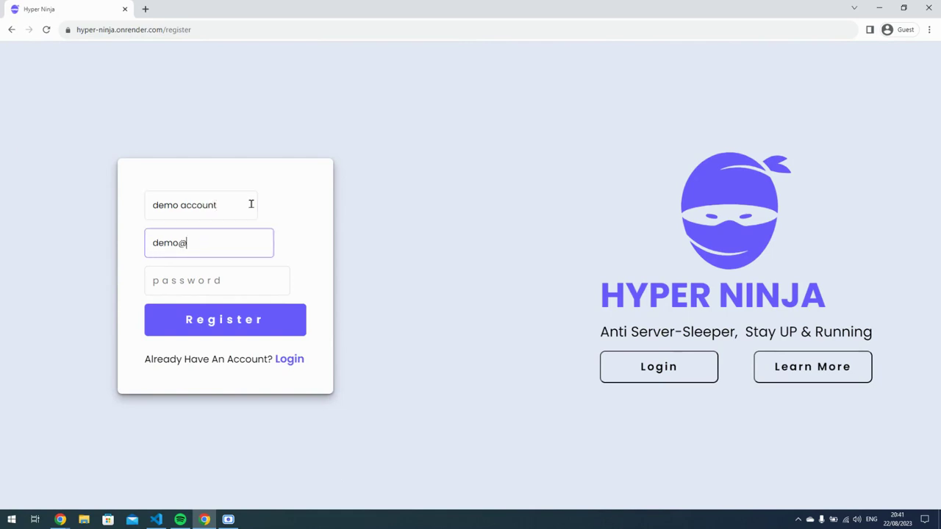
{"action": "type", "text": "1234.com"}
{"action": "key", "text": "Tab"}
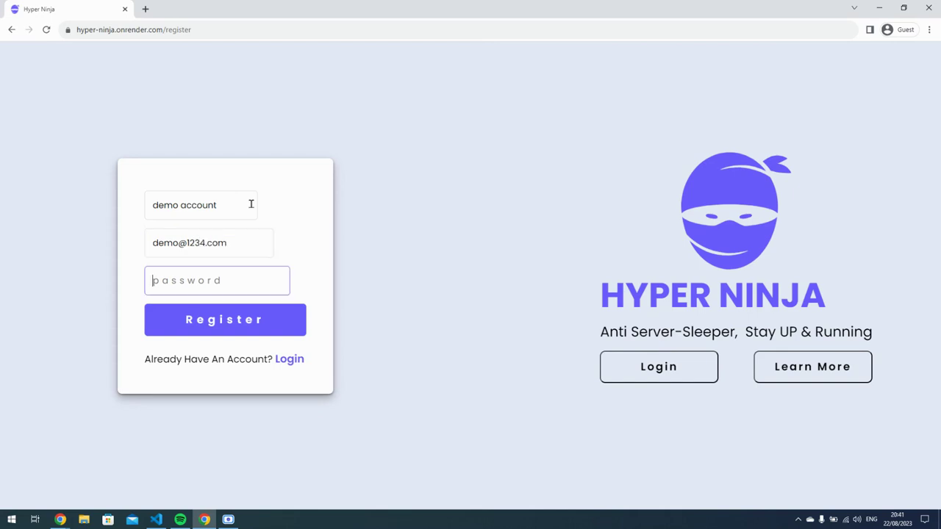
{"action": "type", "text": "12345678"}
{"action": "left_click", "coordinate": [255, 331]}
{"action": "left_click", "coordinate": [252, 325]}
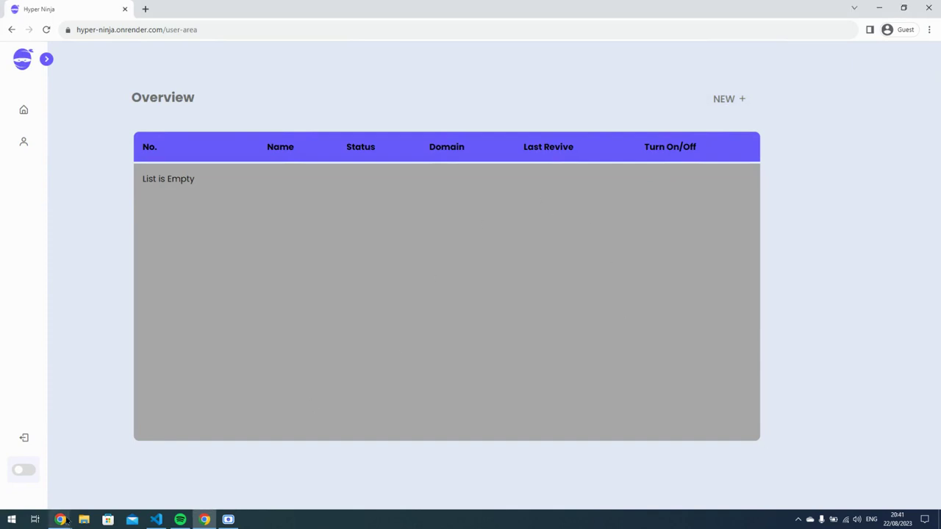
Drag the resume window aside to uncover Hyper Ninja, then open a new browser tab.
{"action": "mouse_move", "coordinate": [60, 520]}
{"action": "mouse_move", "coordinate": [63, 482]}
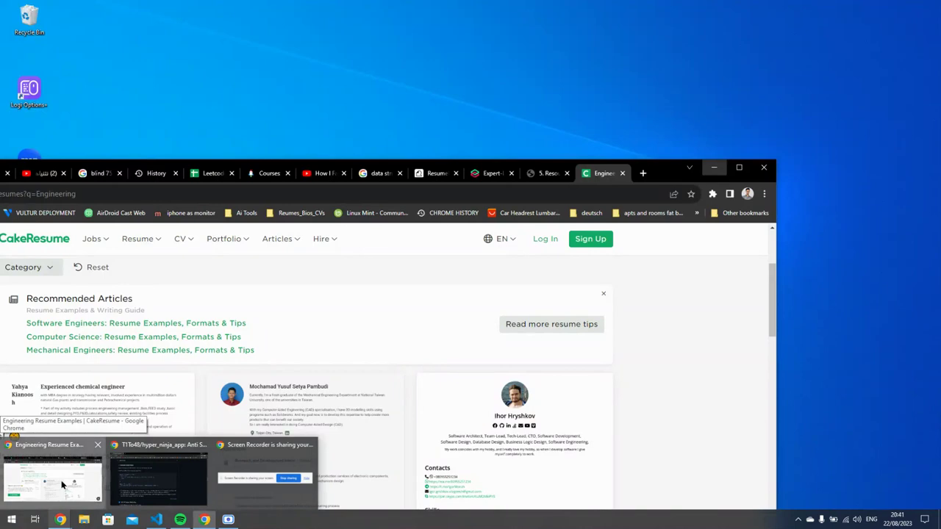
{"action": "left_click", "coordinate": [61, 480]}
{"action": "left_click_drag", "start_coordinate": [662, 174], "coordinate": [940, 22]}
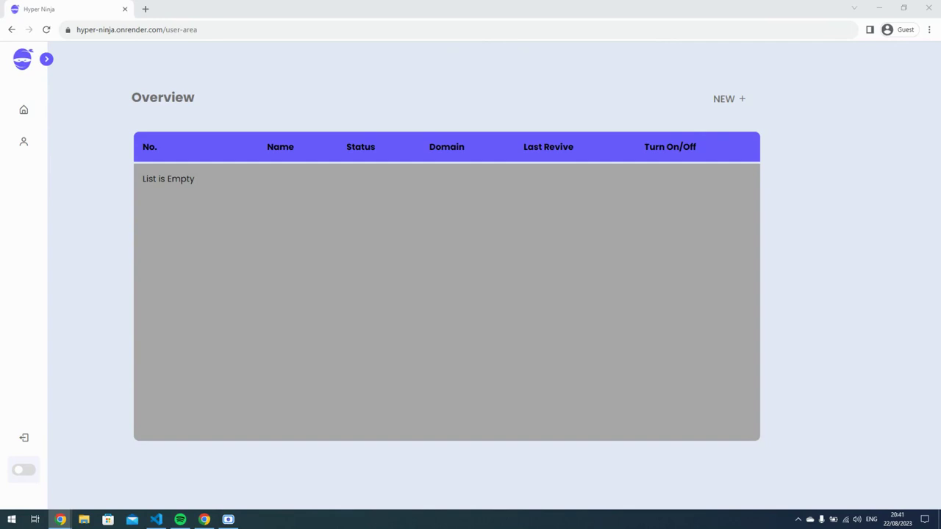
{"action": "left_click", "coordinate": [146, 9]}
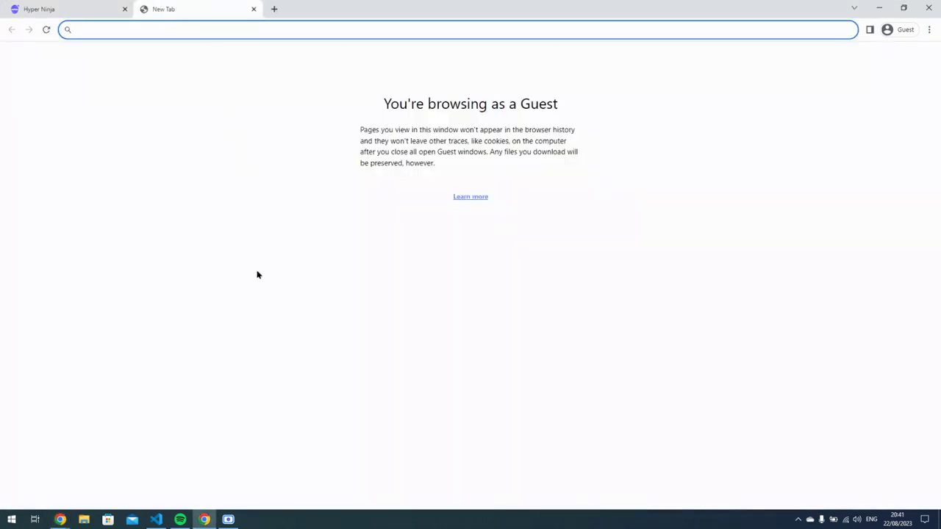
Paste the example server's /reviver address into the new tab and load it.
{"action": "type", "text": "https://serverexample-one.onrender.com/reviver"}
{"action": "left_click", "coordinate": [156, 520]}
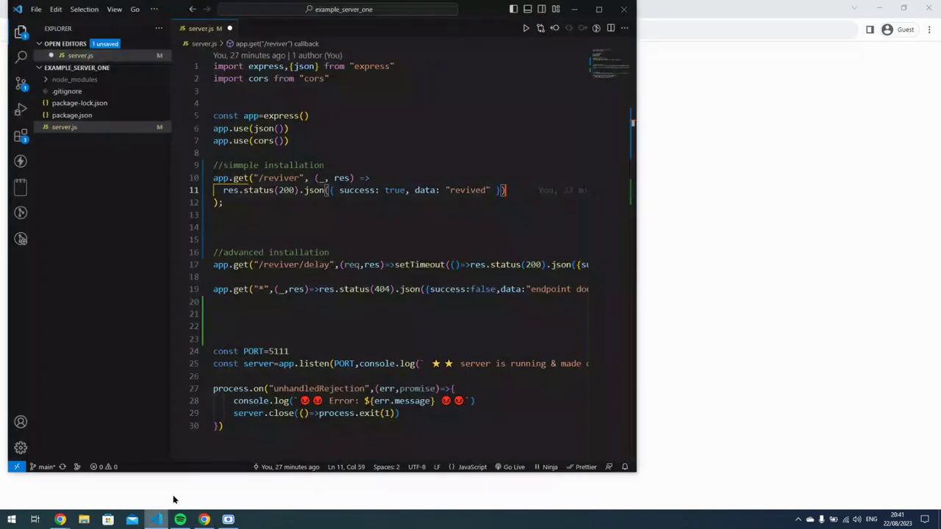
{"action": "left_click", "coordinate": [158, 524]}
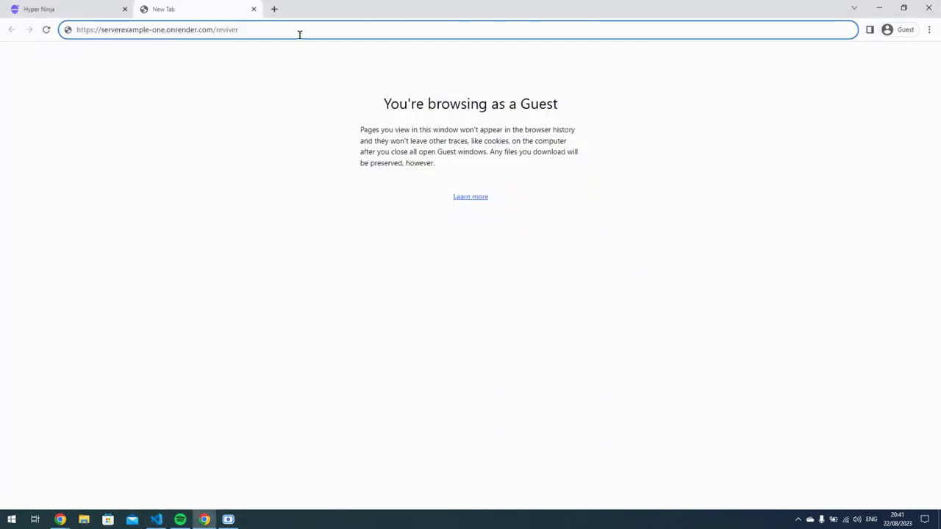
{"action": "key", "text": "Return"}
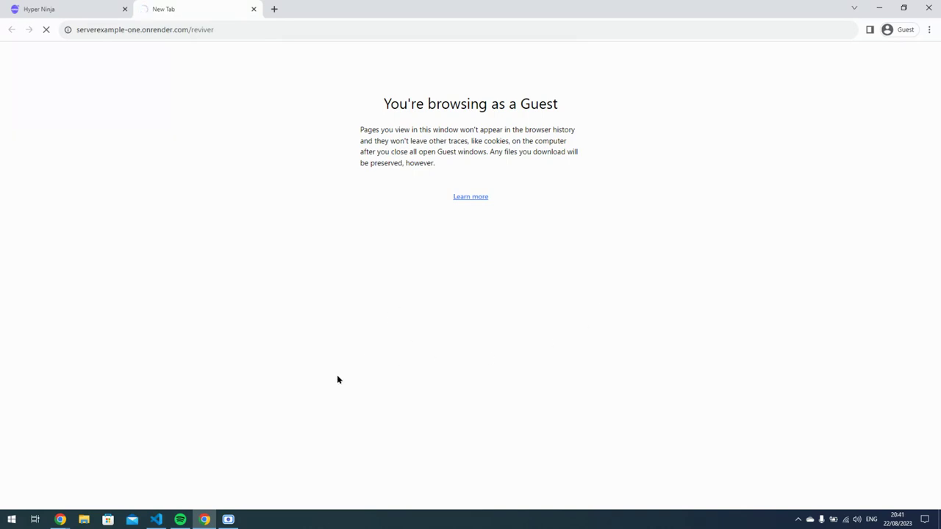
Reload until the endpoint returns {"success":true,"data":"revived"}, then select the response.
{"action": "left_click", "coordinate": [46, 30]}
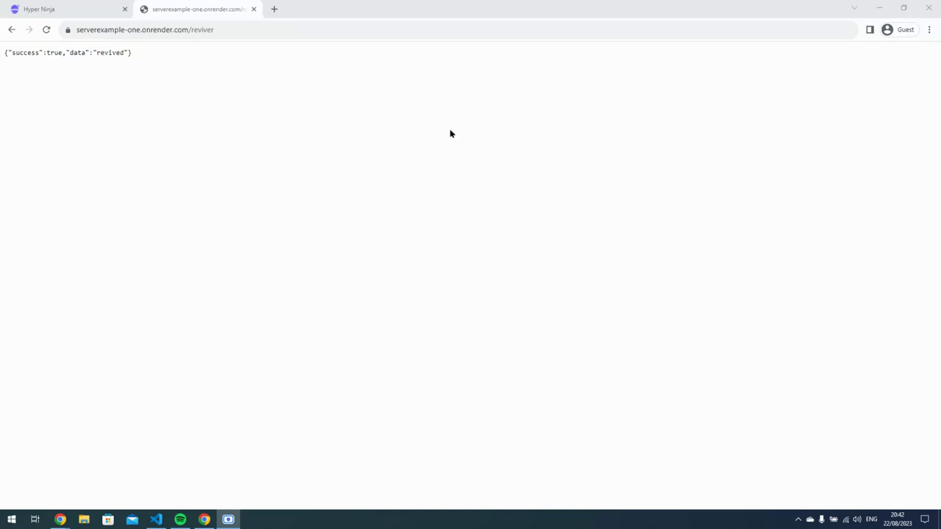
{"action": "left_click", "coordinate": [46, 31]}
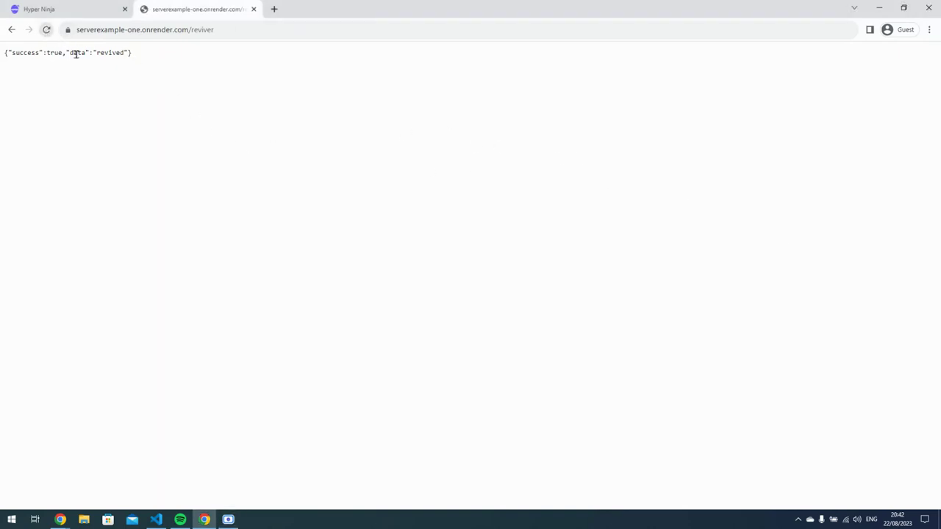
{"action": "left_click_drag", "start_coordinate": [132, 57], "coordinate": [9, 55]}
{"action": "left_click", "coordinate": [47, 31]}
{"action": "left_click", "coordinate": [45, 31]}
{"action": "left_click_drag", "start_coordinate": [137, 55], "coordinate": [2, 59]}
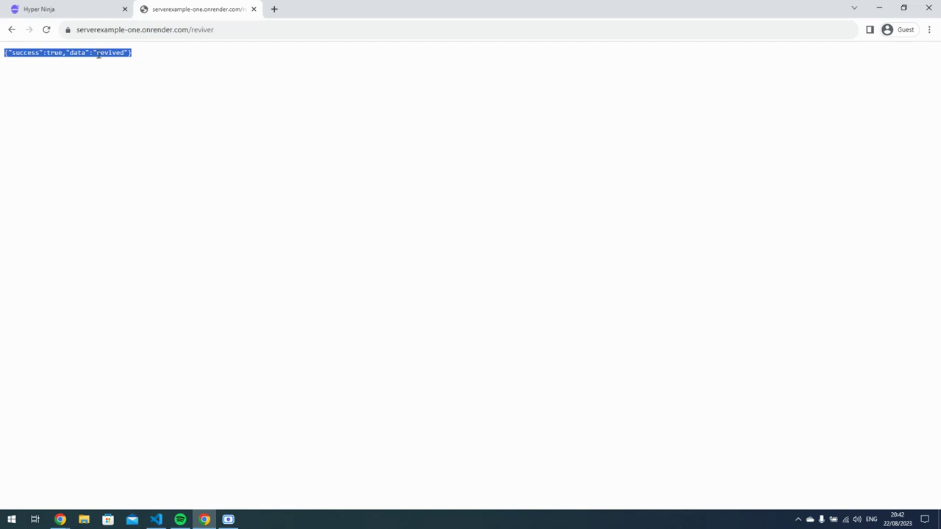
{"action": "double_click", "coordinate": [102, 53]}
{"action": "left_click", "coordinate": [103, 9]}
Copy the full /reviver URL from the response tab's address bar.
{"action": "left_click", "coordinate": [199, 8]}
{"action": "left_click", "coordinate": [207, 31]}
{"action": "left_click", "coordinate": [95, 6]}
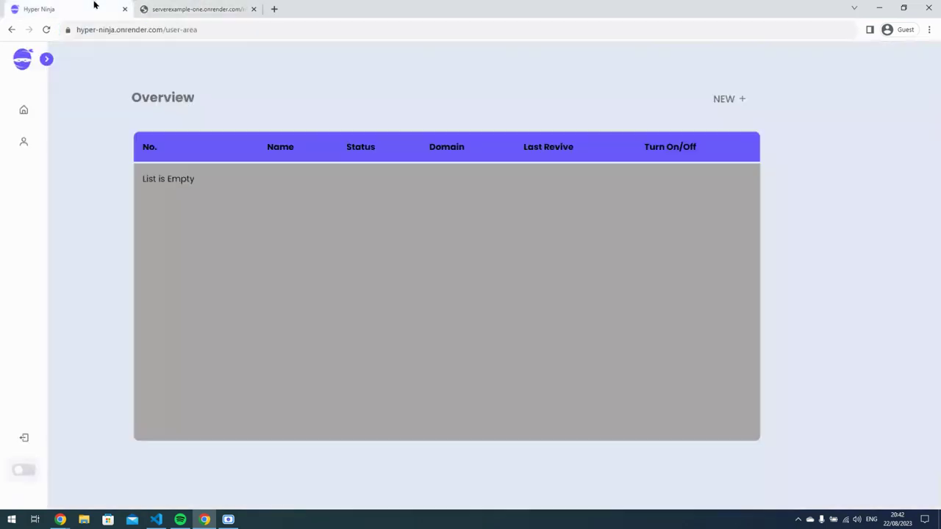
{"action": "left_click", "coordinate": [215, 5]}
{"action": "left_click", "coordinate": [223, 28]}
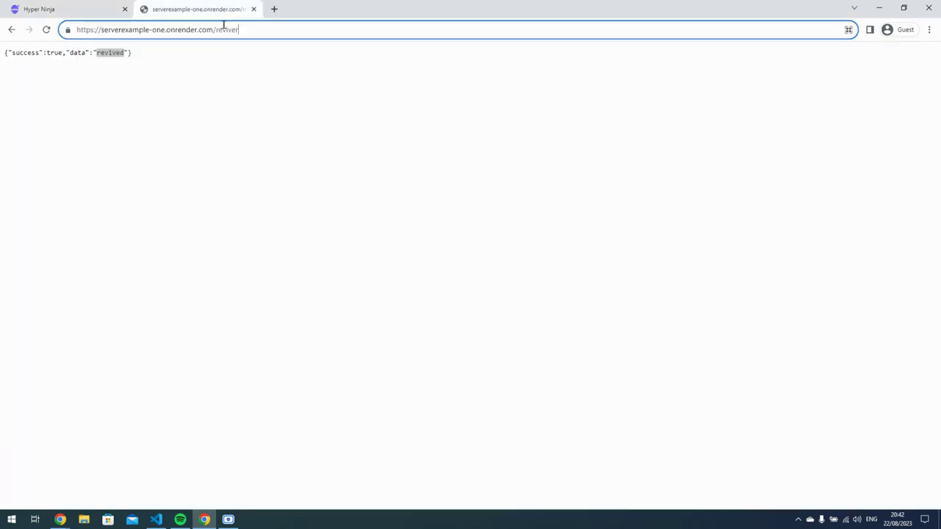
{"action": "left_click_drag", "start_coordinate": [242, 32], "coordinate": [71, 31]}
{"action": "key", "text": "ctrl+c"}
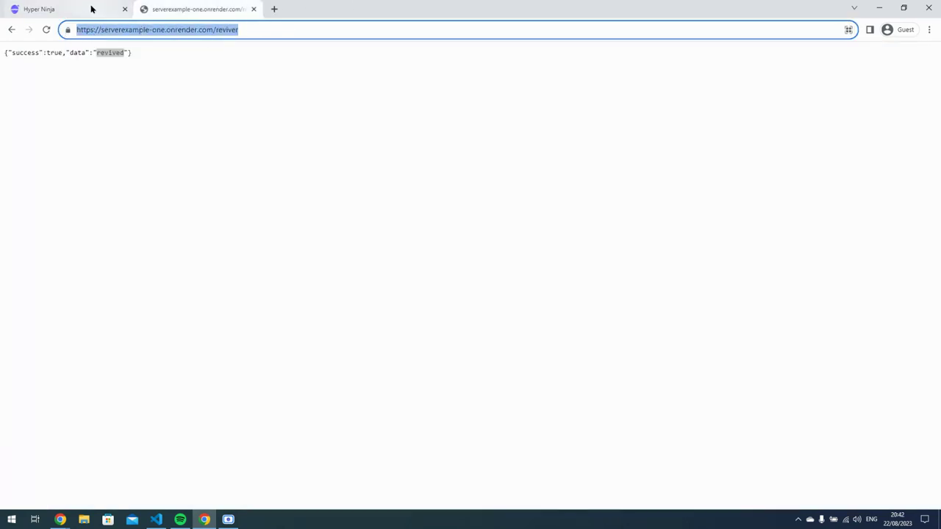
{"action": "left_click", "coordinate": [92, 9]}
Add a new server named 'demo server' with the pasted /reviver URL.
{"action": "left_click", "coordinate": [735, 100]}
{"action": "left_click", "coordinate": [439, 268]}
{"action": "type", "text": "demo server"}
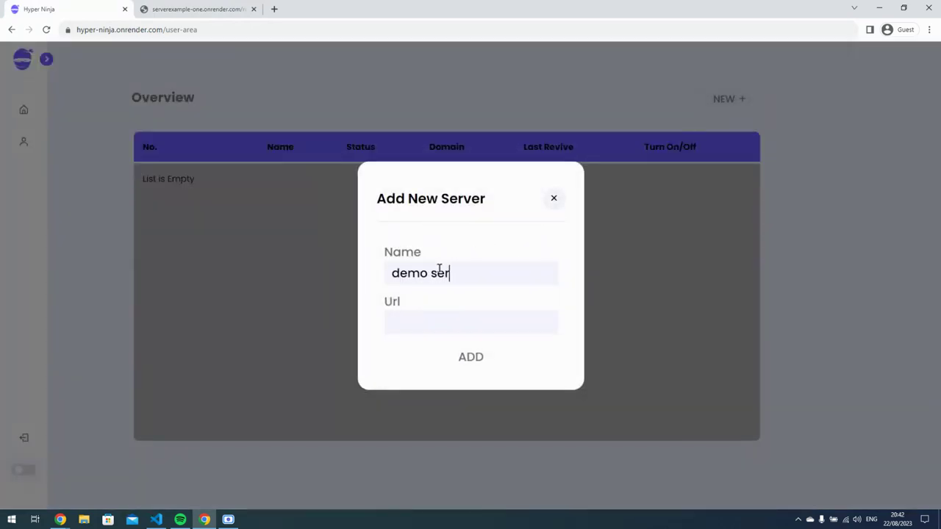
{"action": "left_click", "coordinate": [445, 313]}
{"action": "key", "text": "ctrl+v"}
{"action": "left_click", "coordinate": [492, 357]}
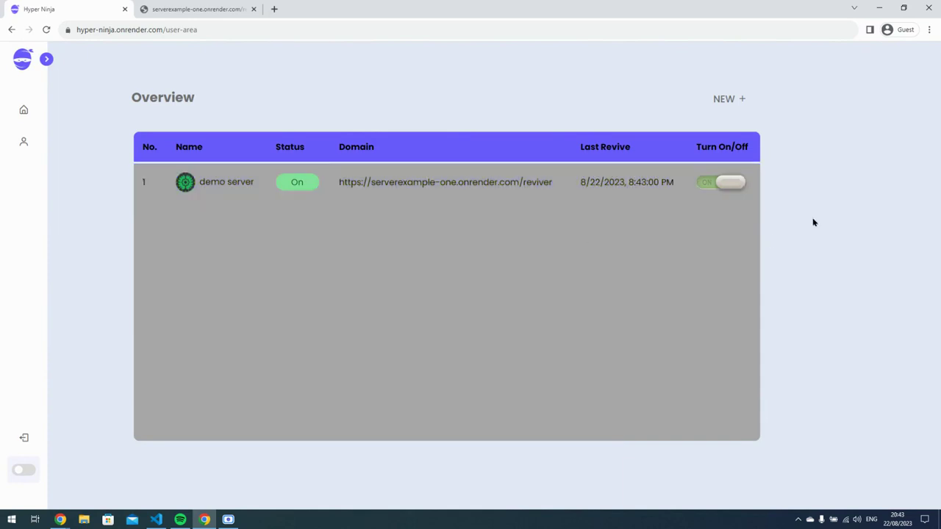
Switch demo server off, rename it 'demo server123', then reopen its profile from Overview.
{"action": "left_click", "coordinate": [731, 187]}
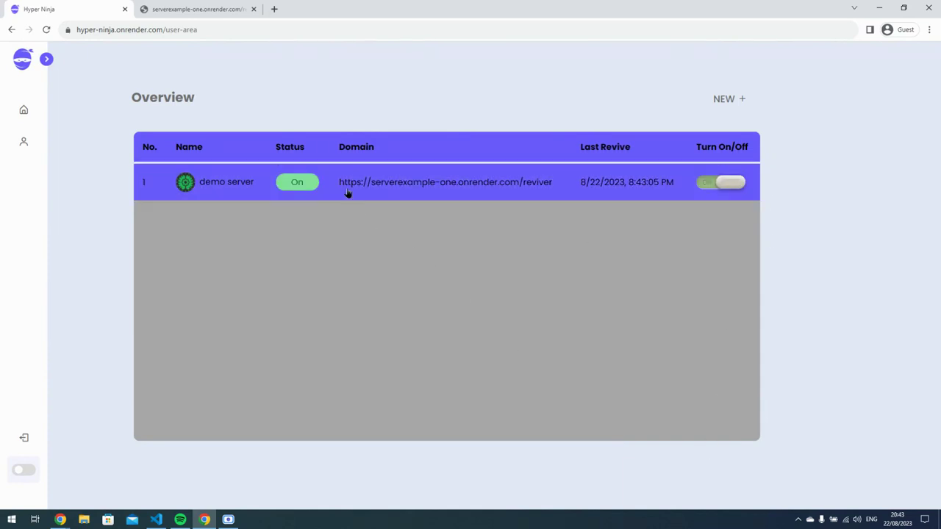
{"action": "left_click", "coordinate": [371, 185]}
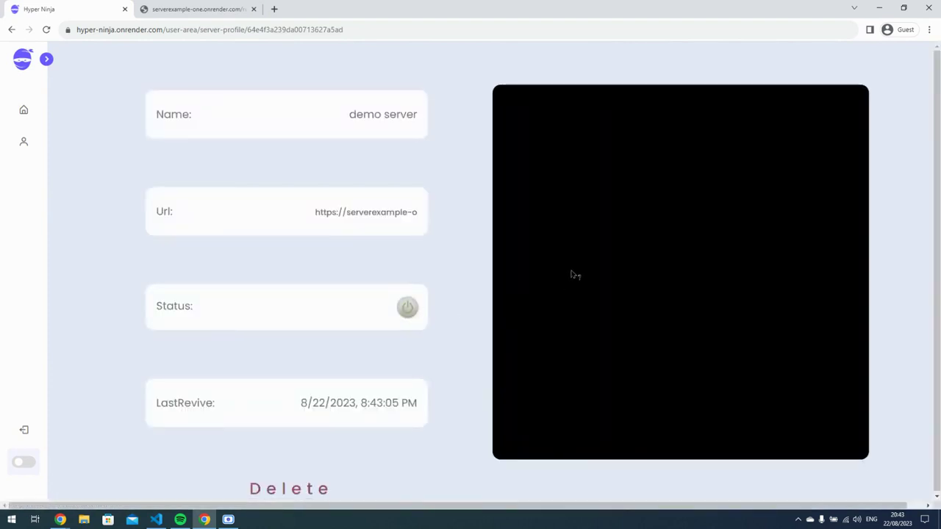
{"action": "left_click", "coordinate": [364, 101]}
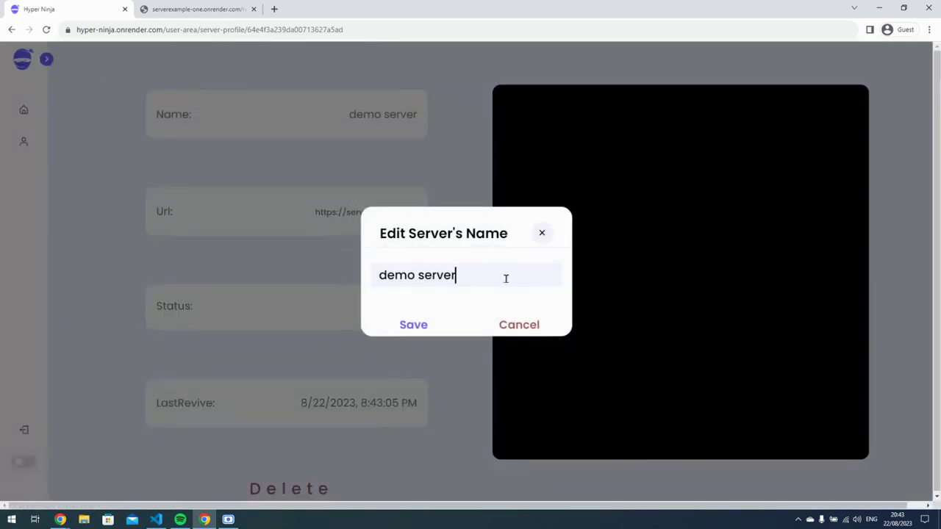
{"action": "type", "text": "123"}
{"action": "key", "text": "Return"}
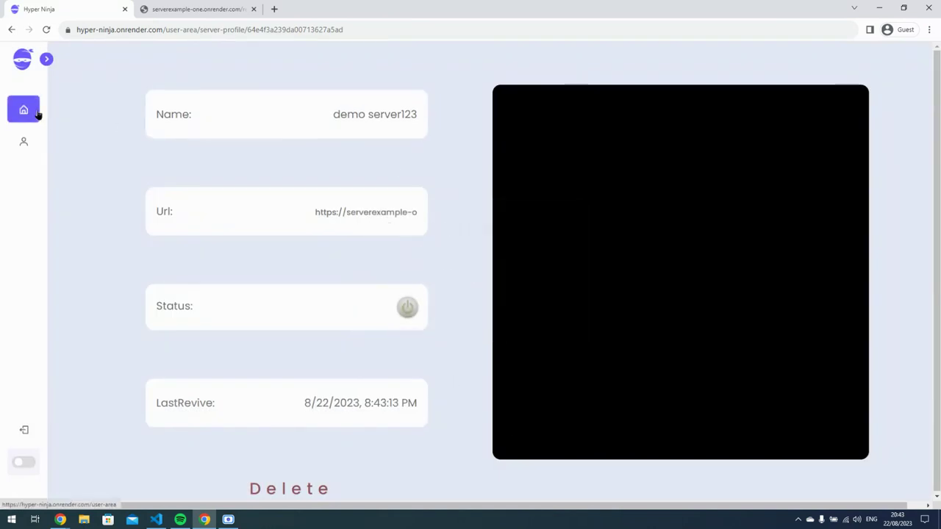
{"action": "left_click", "coordinate": [33, 105]}
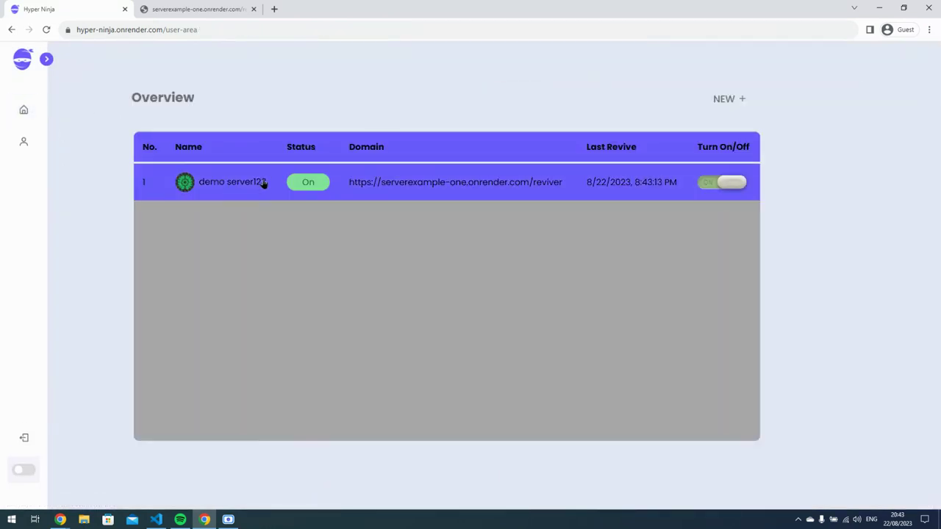
{"action": "left_click", "coordinate": [338, 189]}
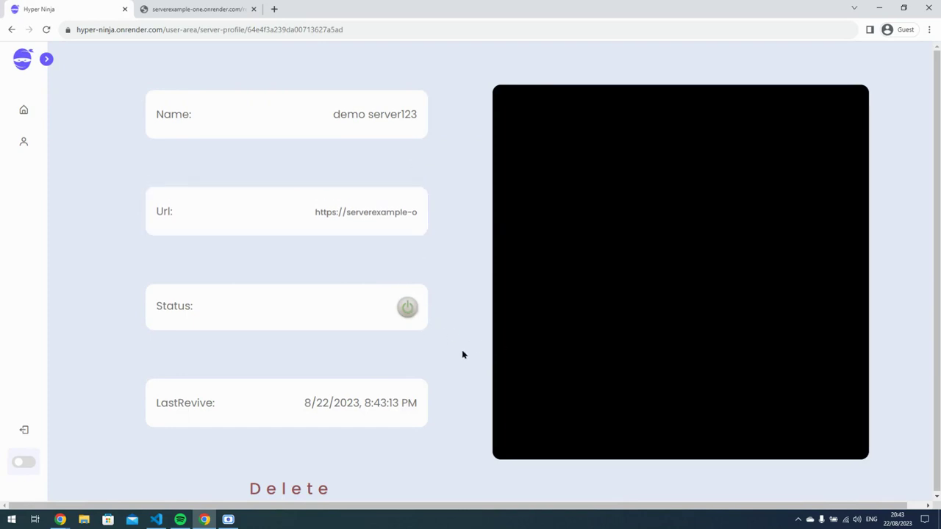
Append 'ververs' to demo server123's URL and save it.
{"action": "left_click", "coordinate": [380, 218]}
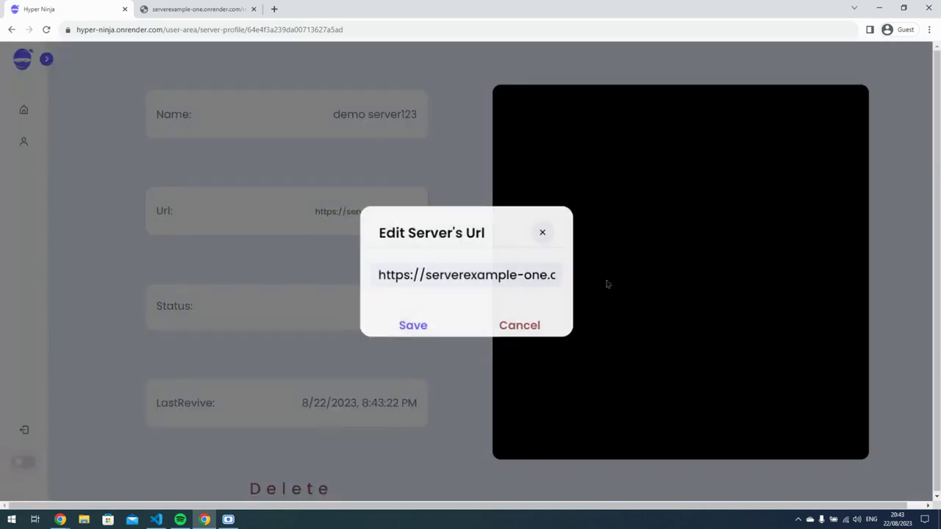
{"action": "left_click_drag", "start_coordinate": [494, 274], "coordinate": [599, 275]}
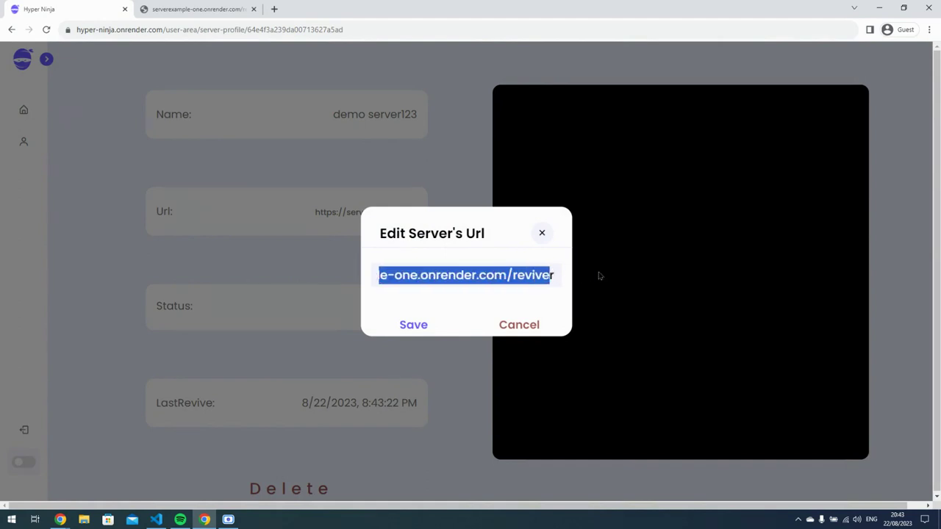
{"action": "left_click", "coordinate": [532, 274]}
{"action": "type", "text": "ververs"}
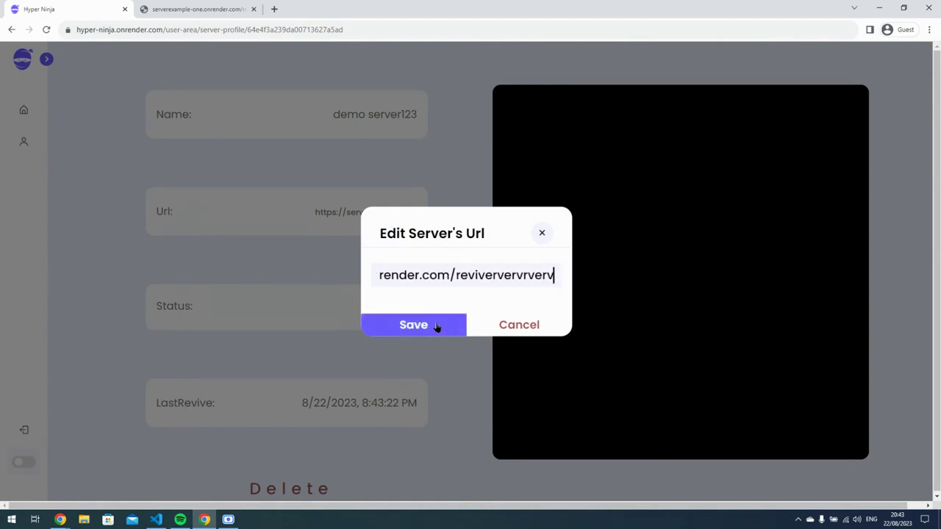
{"action": "left_click", "coordinate": [437, 327]}
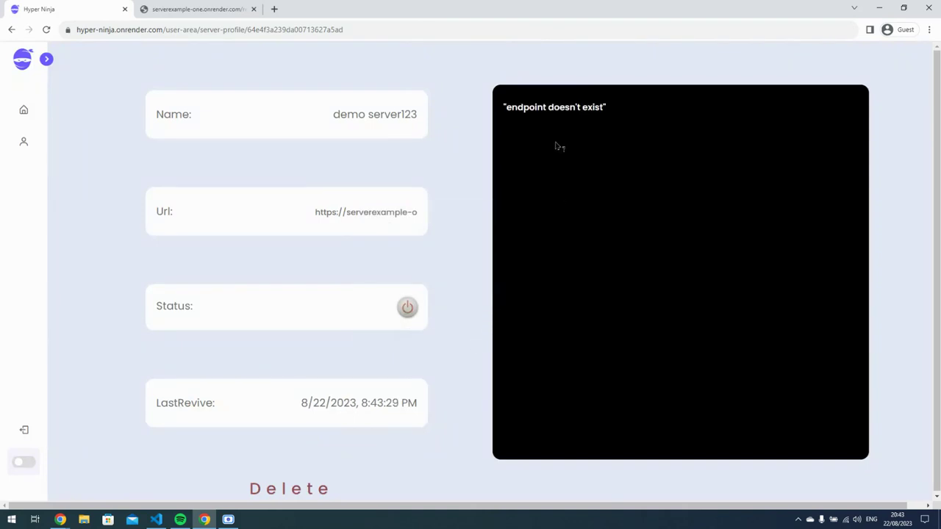
Replace the URL with 'wdfcwcwcwecwc', save, and check the resulting Error on the Overview.
{"action": "left_click", "coordinate": [365, 212]}
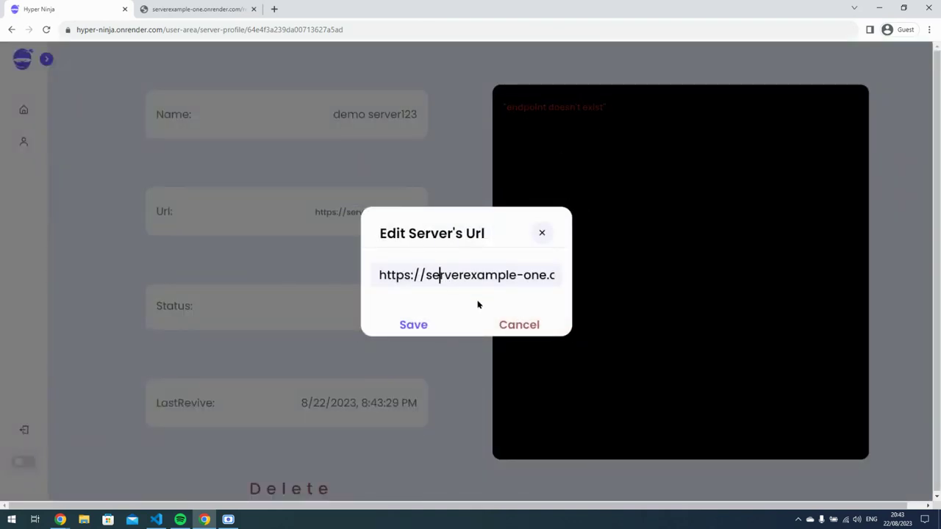
{"action": "key", "text": "ctrl+a"}
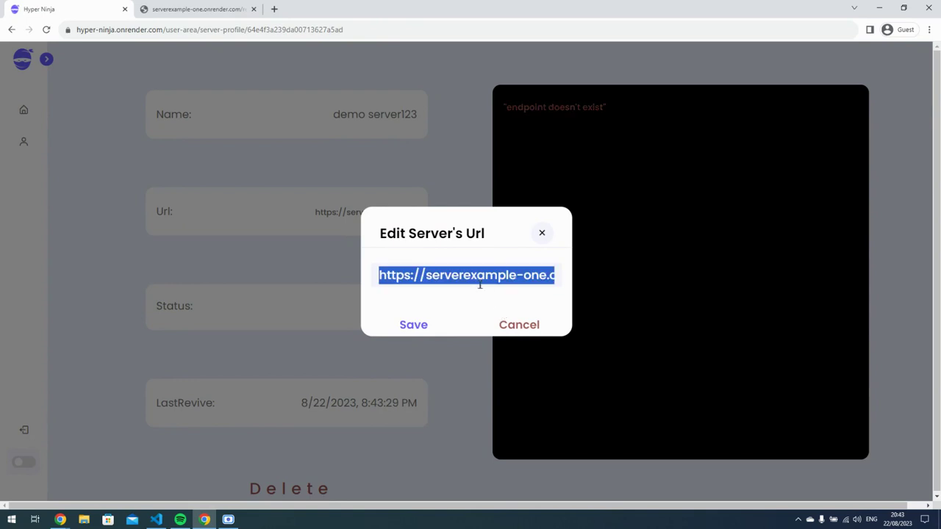
{"action": "type", "text": "wdfcwcwcwecwc"}
{"action": "left_click", "coordinate": [426, 323]}
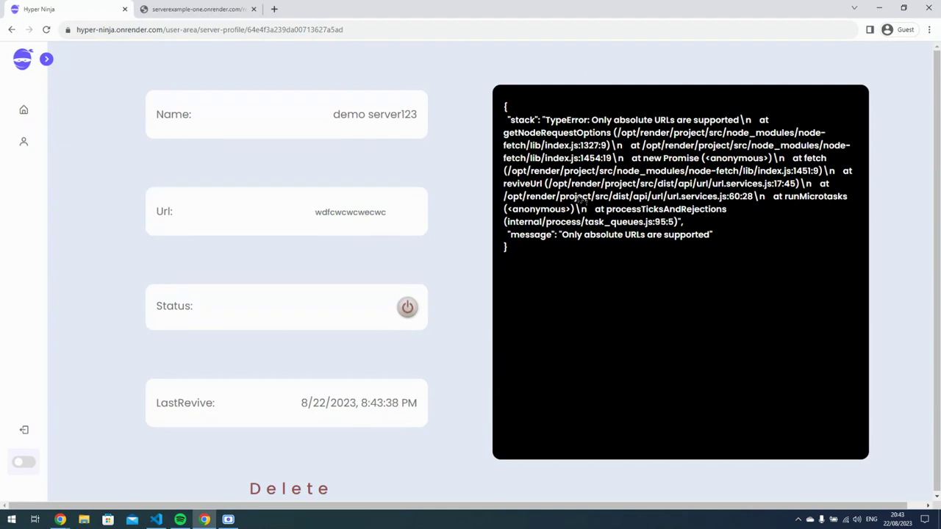
{"action": "left_click", "coordinate": [23, 110]}
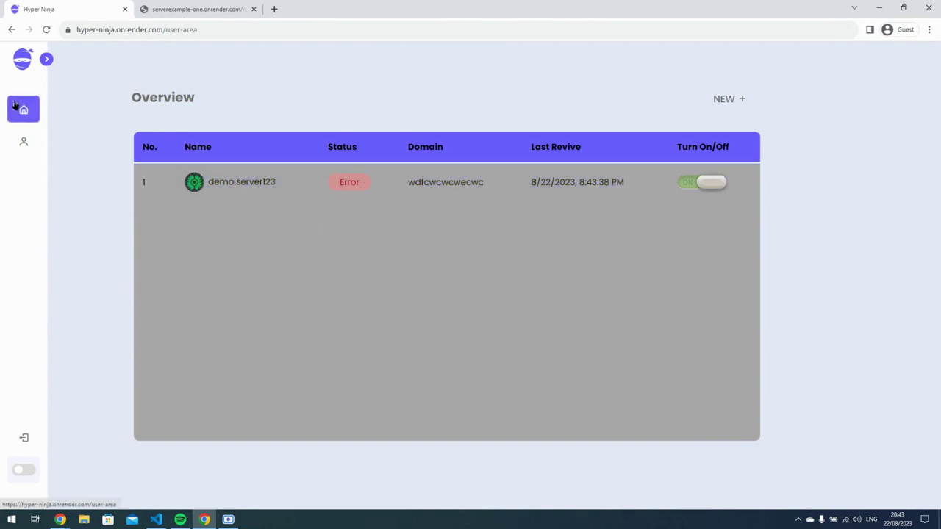
{"action": "left_click", "coordinate": [164, 179]}
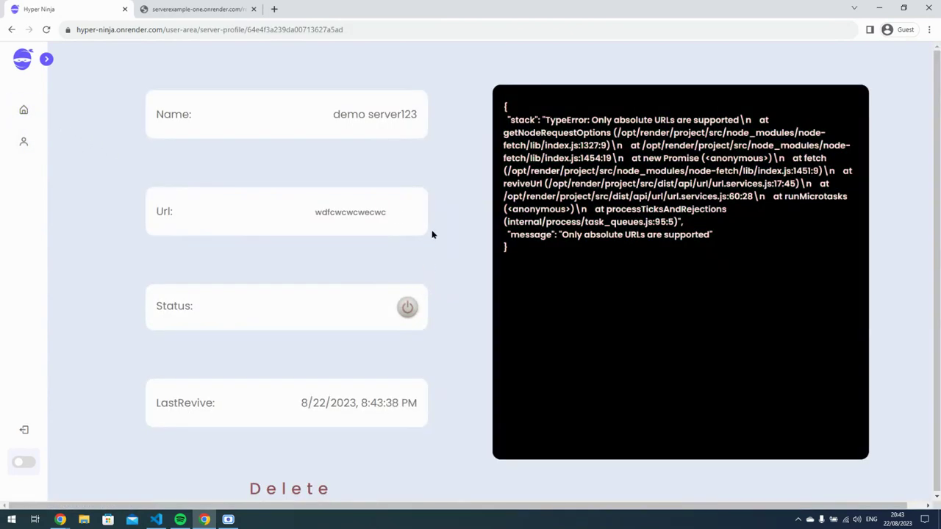
{"action": "left_click", "coordinate": [368, 206]}
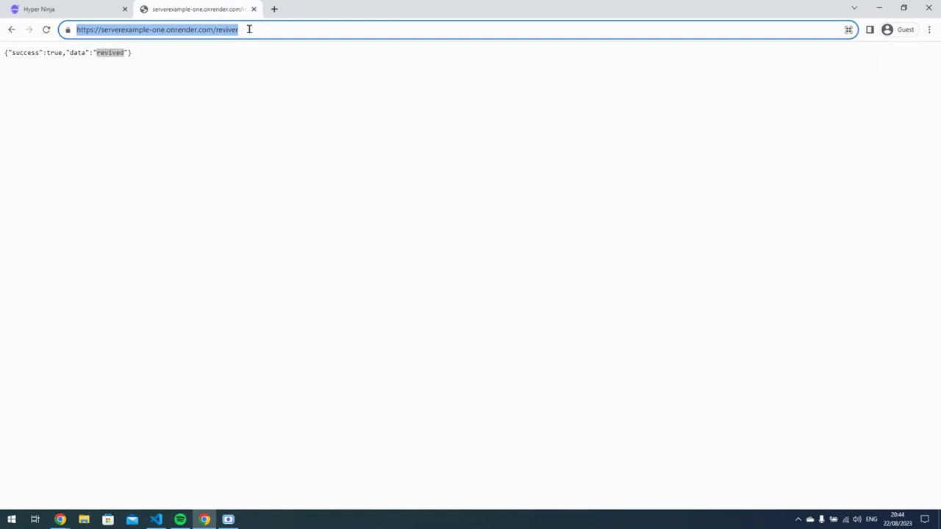
{"action": "left_click", "coordinate": [84, 7]}
{"action": "double_click", "coordinate": [424, 269]}
{"action": "type", "text": "https://serverexample-one.onrender.com/reviver"}
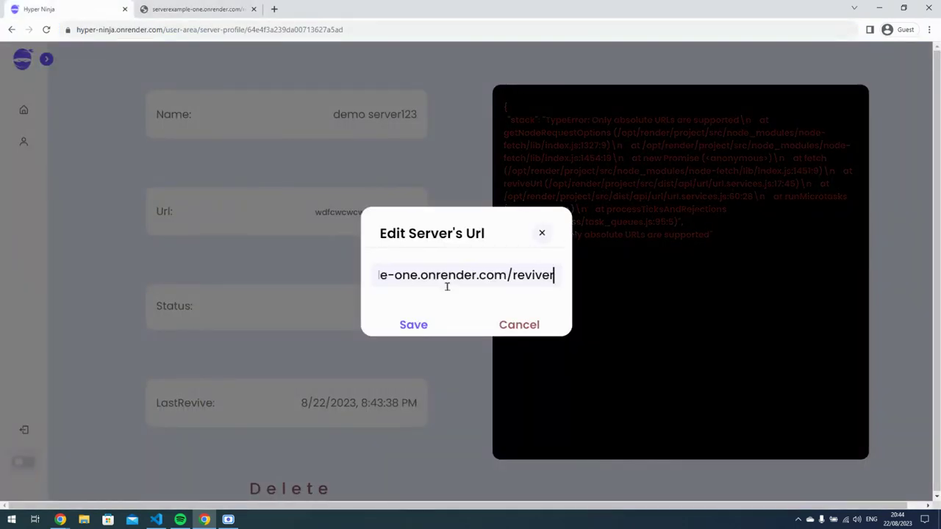
{"action": "left_click", "coordinate": [413, 324]}
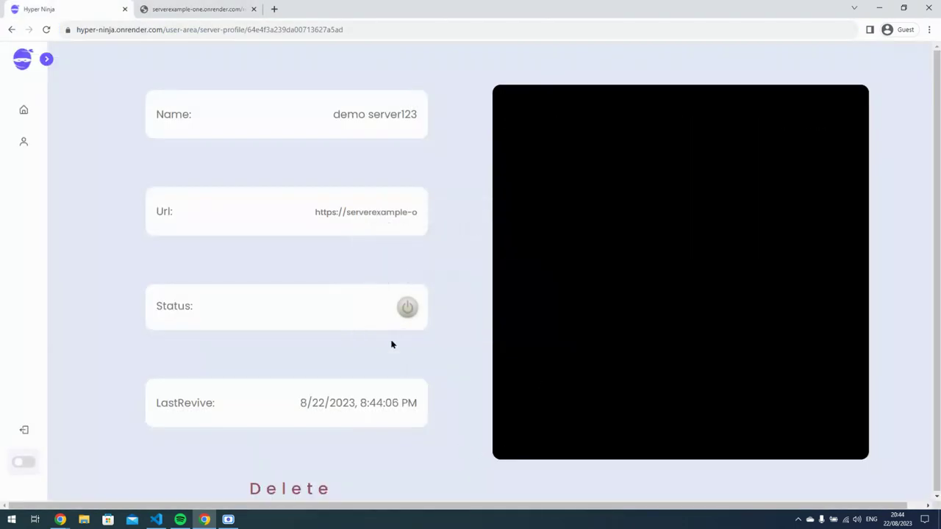
{"action": "left_click", "coordinate": [156, 519]}
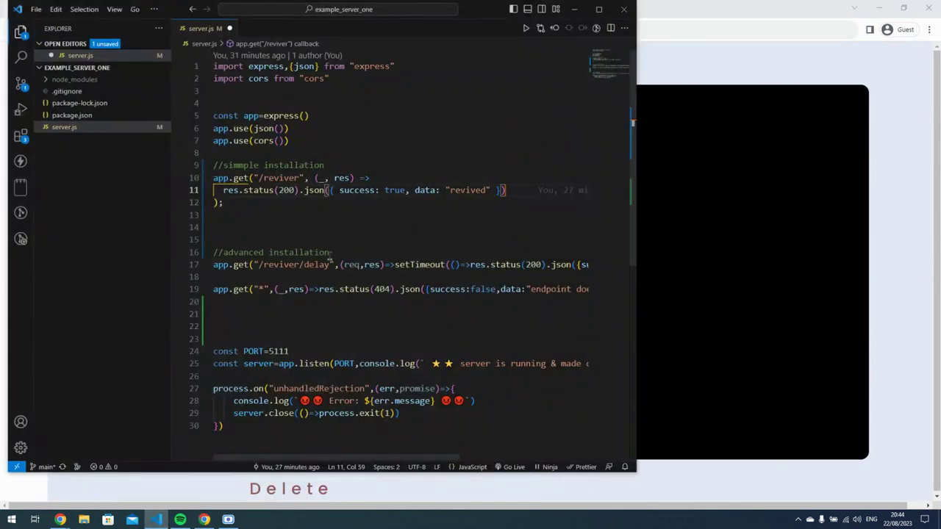
Highlight the /reviver/delay route and its setTimeout handler on line 17, then minimize VS Code.
{"action": "left_click_drag", "start_coordinate": [332, 264], "coordinate": [256, 266]}
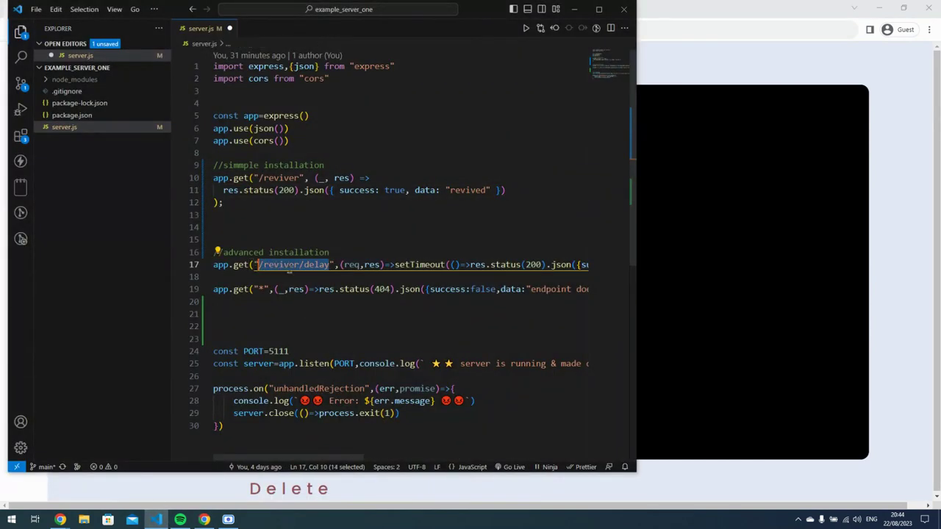
{"action": "left_click_drag", "start_coordinate": [395, 264], "coordinate": [609, 269]}
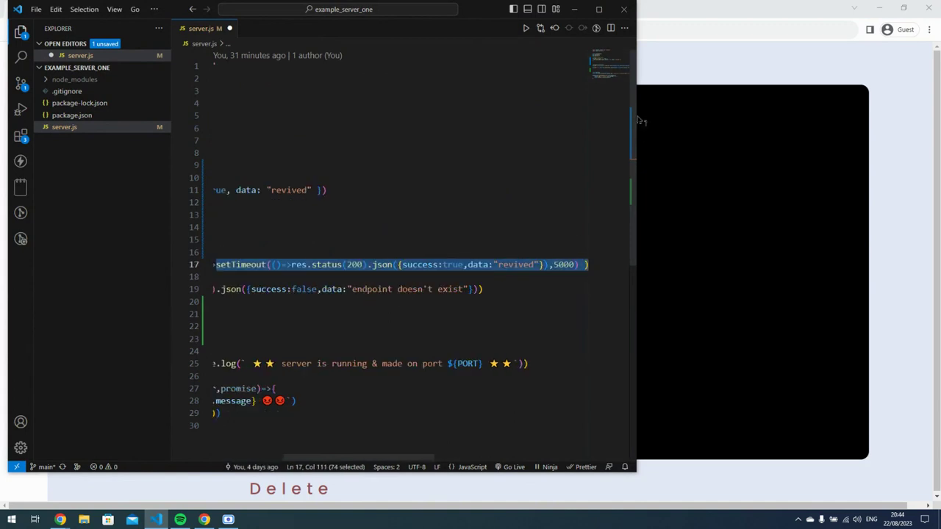
{"action": "left_click", "coordinate": [574, 9]}
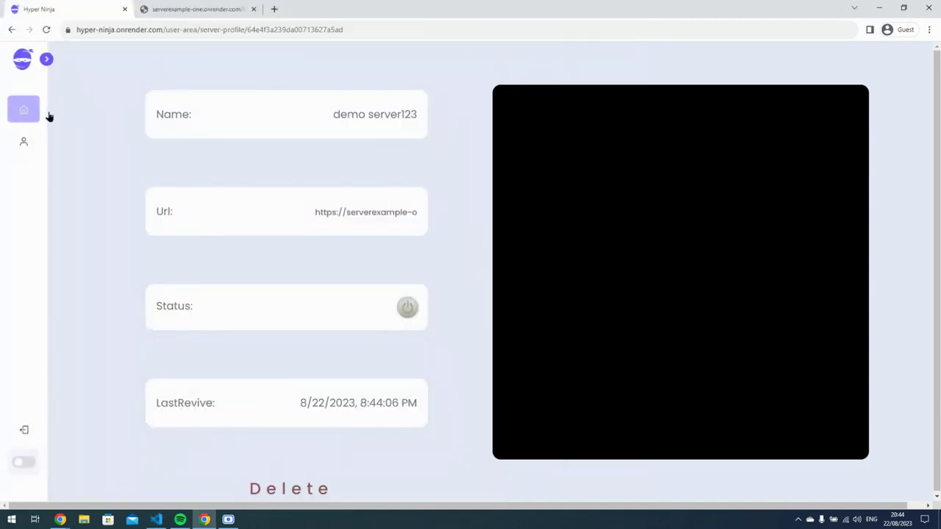
Add server 'demo server 2' using the reviver URL plus /delay, then switch demo server123 off.
{"action": "left_click", "coordinate": [52, 112]}
{"action": "left_click", "coordinate": [728, 99]}
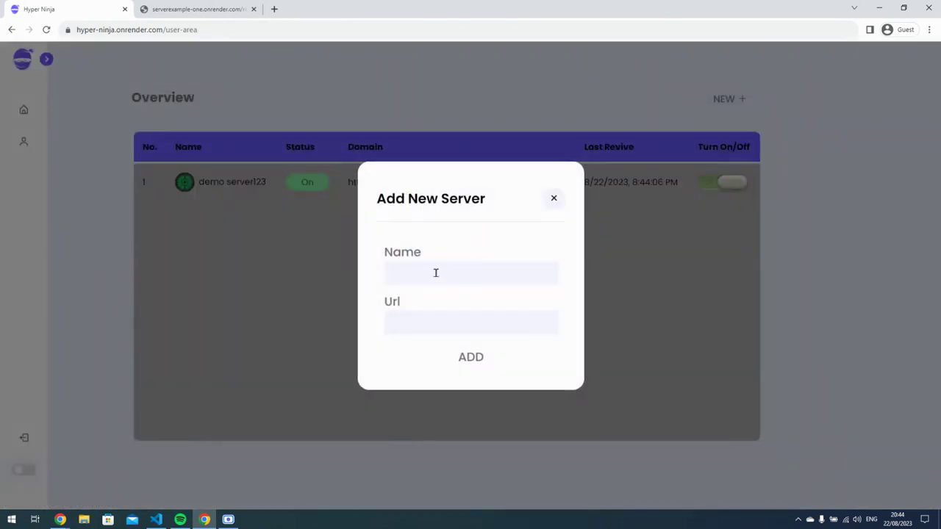
{"action": "type", "text": "demo server 2"}
{"action": "left_click", "coordinate": [418, 317]}
{"action": "key", "text": "ctrl+v"}
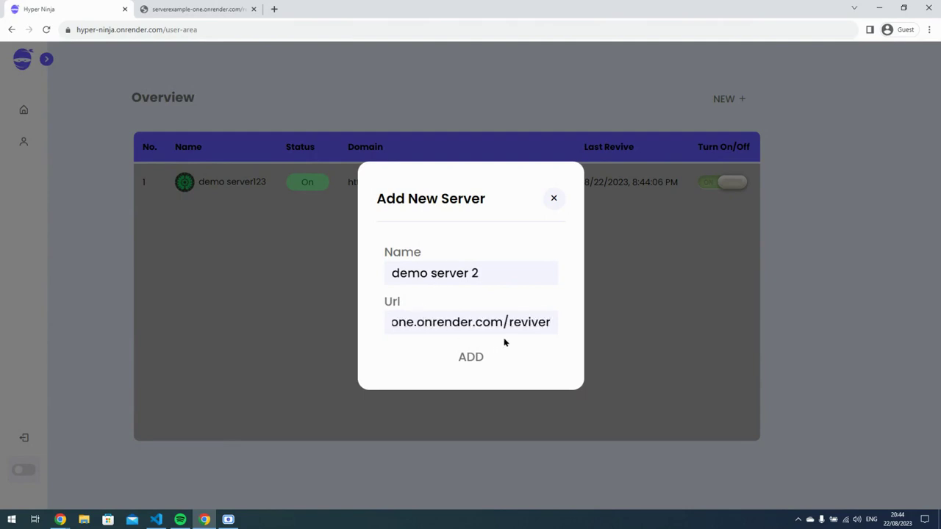
{"action": "type", "text": "/"}
{"action": "type", "text": "delay"}
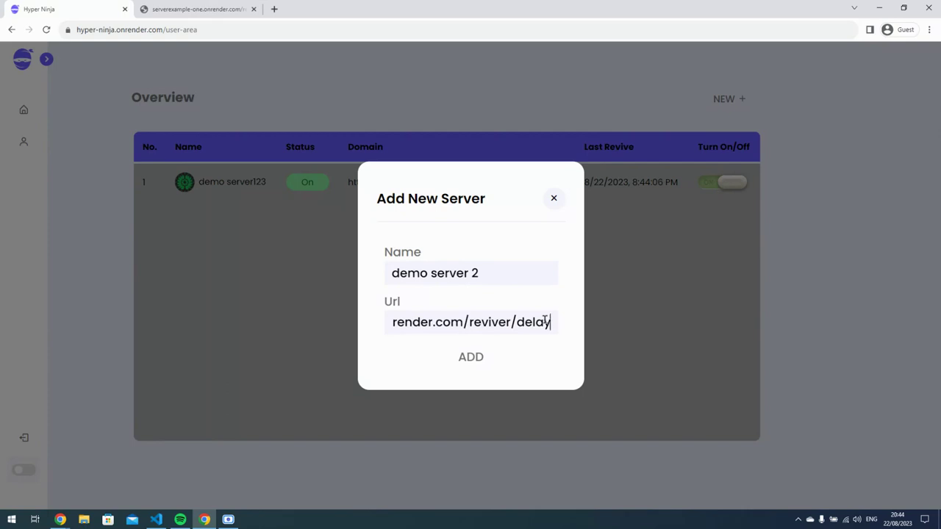
{"action": "key", "text": "Return"}
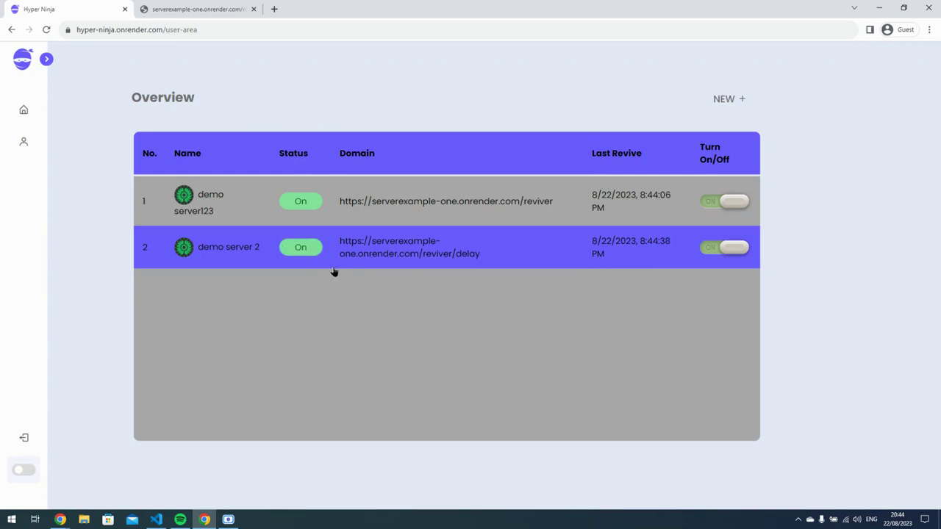
{"action": "left_click", "coordinate": [723, 204]}
Switch demo server 2 off, turn both servers back on, and open demo server 2's profile.
{"action": "left_click", "coordinate": [727, 246]}
{"action": "left_click", "coordinate": [736, 204]}
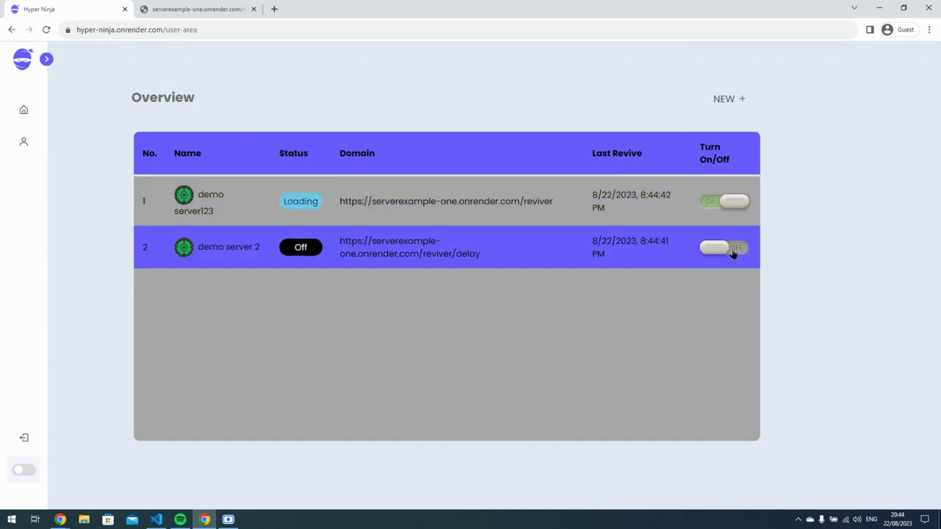
{"action": "left_click", "coordinate": [729, 247]}
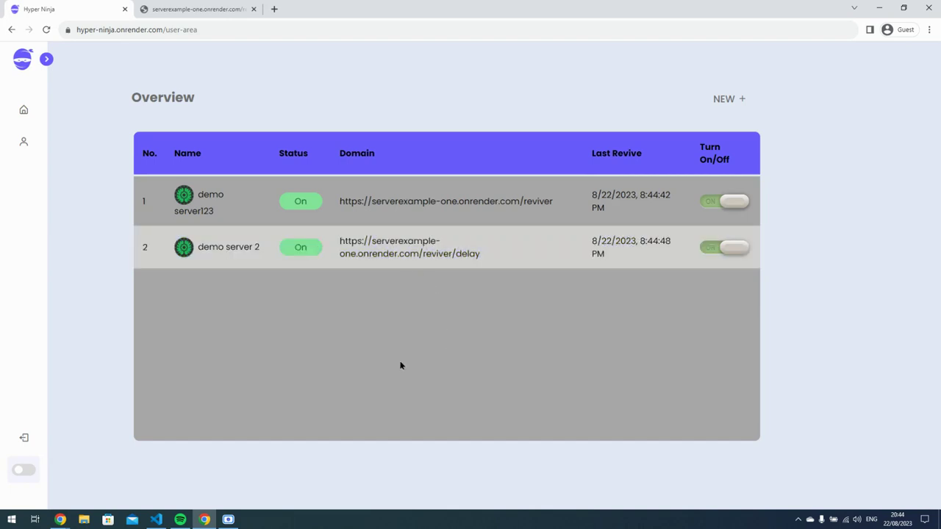
{"action": "left_click", "coordinate": [382, 251]}
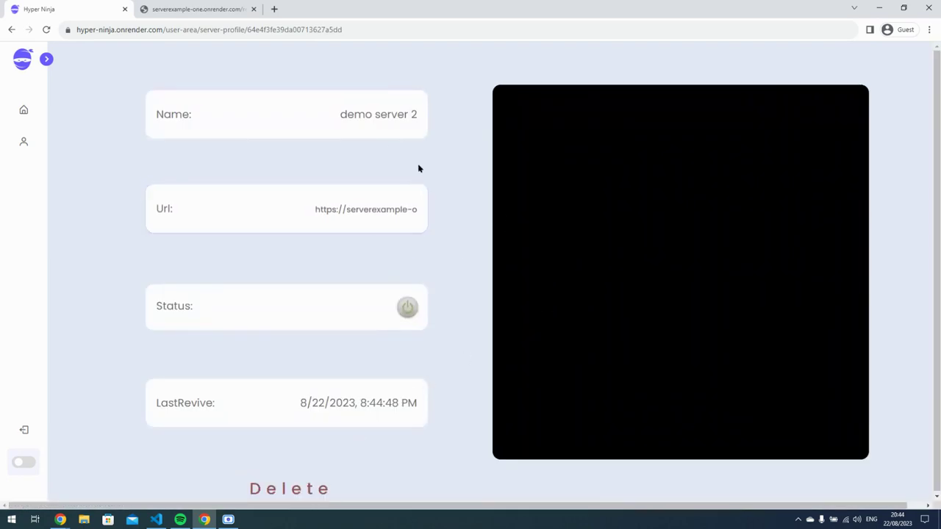
Delete demo server 2, confirming by typing 'demo server 2' in the Delete URL dialog.
{"action": "left_click", "coordinate": [306, 487]}
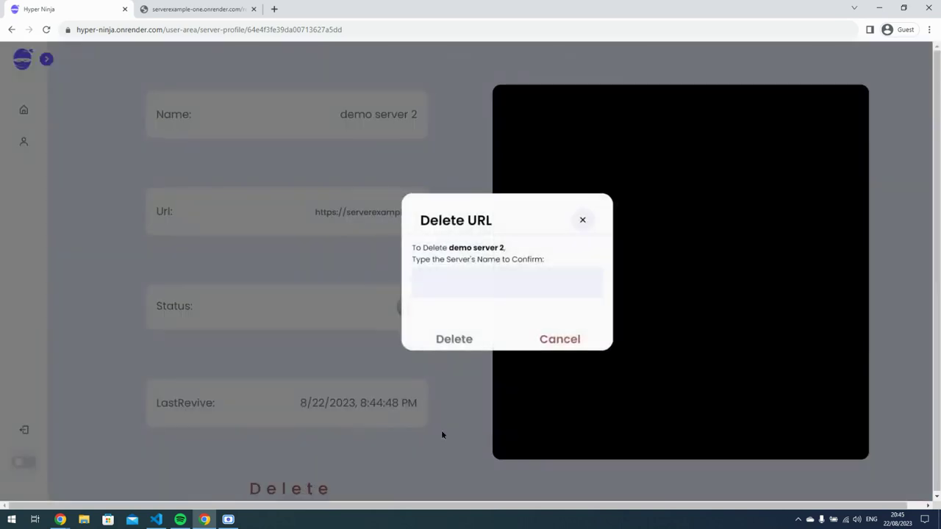
{"action": "mouse_move", "coordinate": [451, 249]}
{"action": "left_mouse_down"}
{"action": "mouse_move", "coordinate": [509, 251]}
{"action": "mouse_move", "coordinate": [448, 249]}
{"action": "left_mouse_up"}
{"action": "left_click", "coordinate": [458, 295]}
{"action": "type", "text": "dem"}
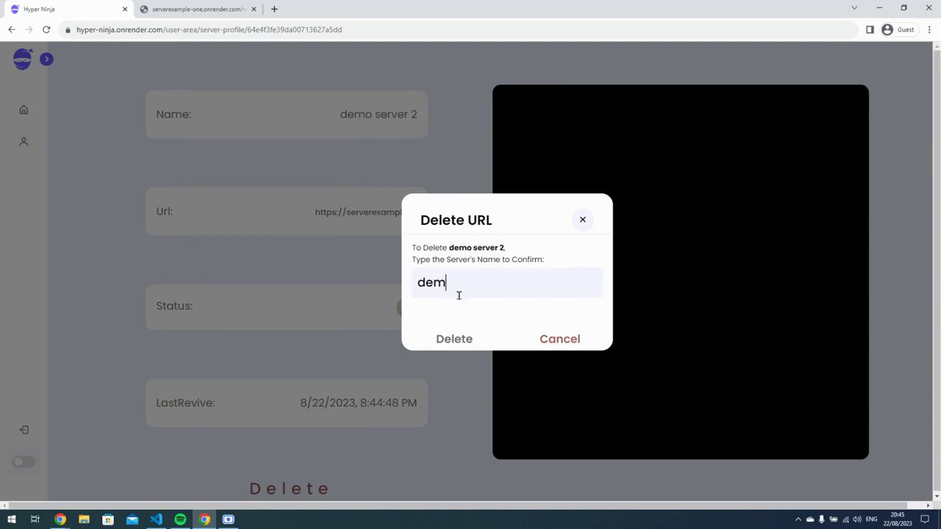
{"action": "type", "text": "o server 2"}
{"action": "key", "text": "BackSpace"}
{"action": "type", "text": "2"}
{"action": "left_click", "coordinate": [468, 337]}
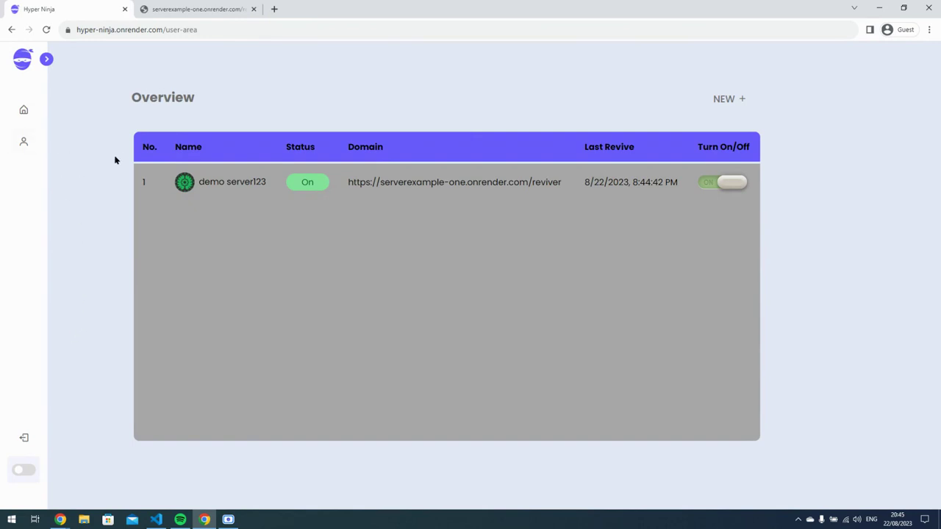
Toggle the sidebar open and closed, then switch the site to Dark Mode.
{"action": "left_click", "coordinate": [46, 59]}
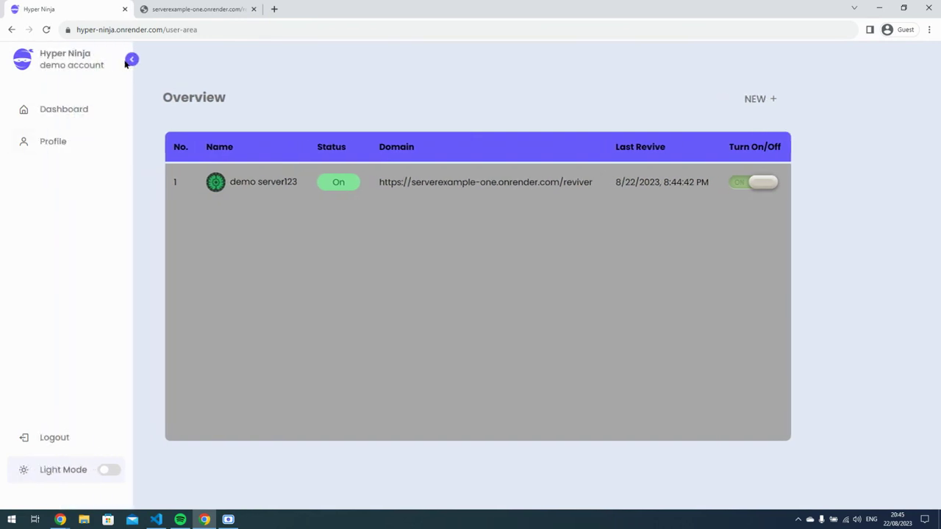
{"action": "left_click", "coordinate": [130, 59]}
{"action": "left_click", "coordinate": [45, 59]}
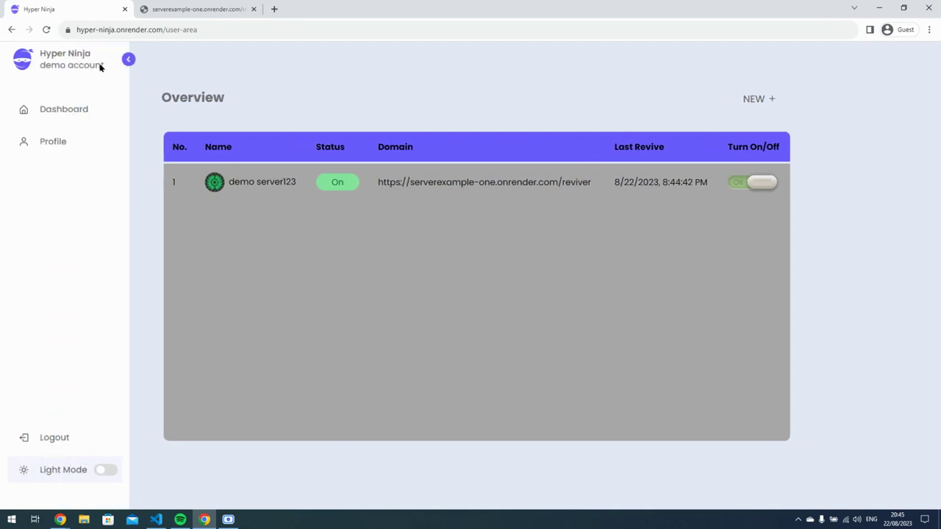
{"action": "left_click", "coordinate": [130, 58]}
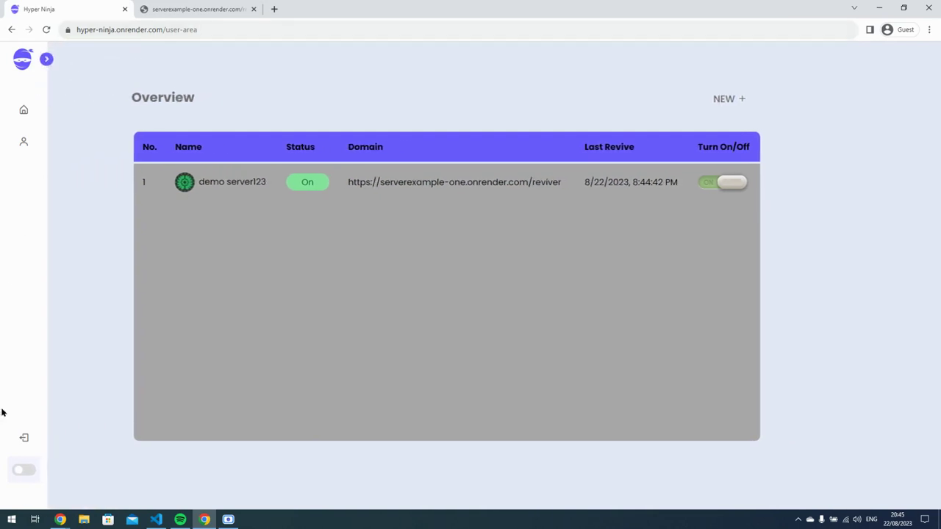
{"action": "left_click", "coordinate": [23, 471]}
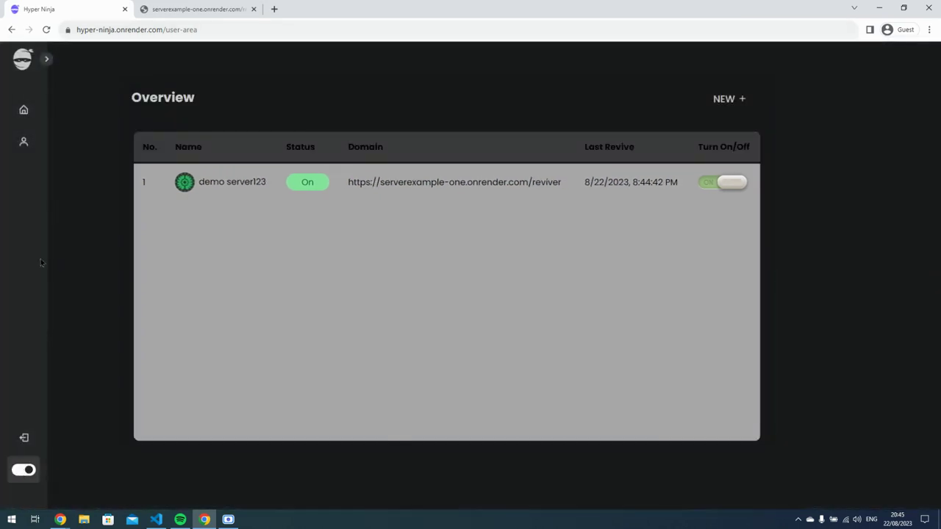
{"action": "left_click", "coordinate": [47, 59]}
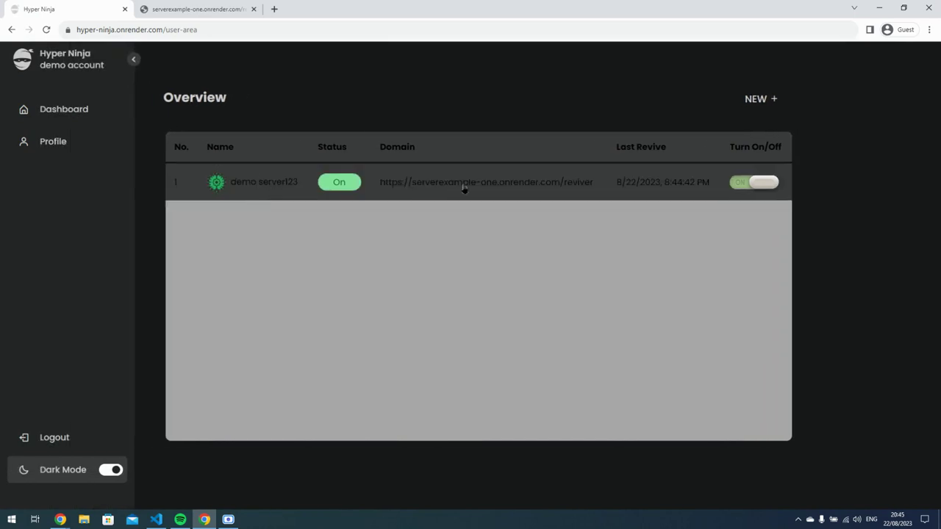
Open demo server123, close its name editor unchanged, then view the account Profile in light theme.
{"action": "left_click", "coordinate": [464, 188]}
{"action": "left_click", "coordinate": [283, 105]}
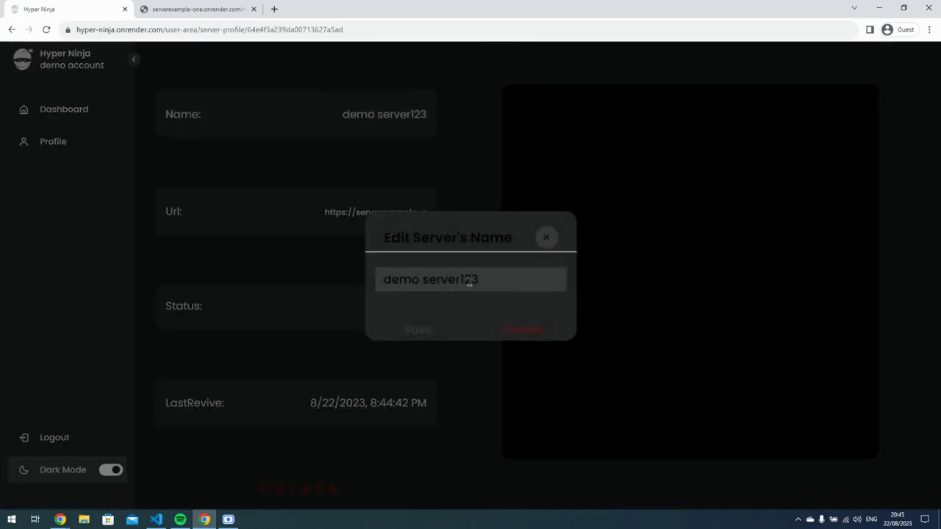
{"action": "left_click", "coordinate": [548, 238]}
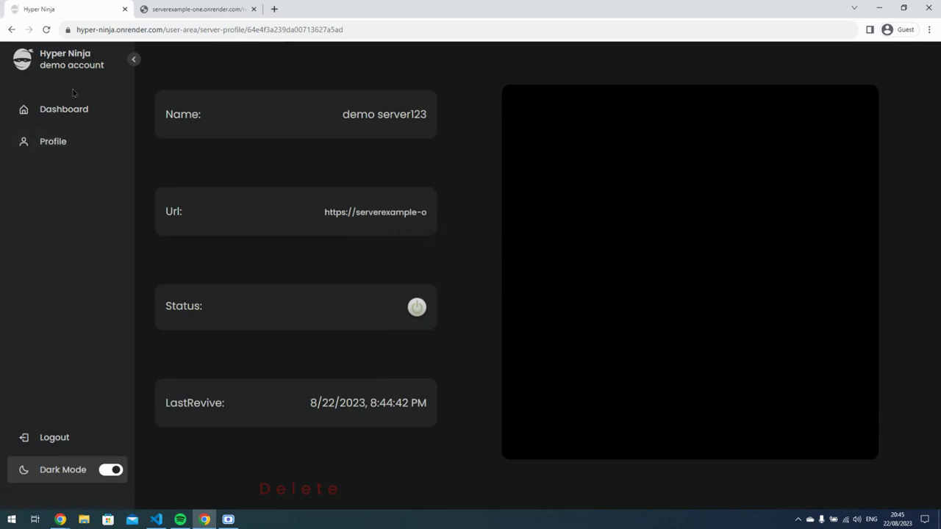
{"action": "left_click", "coordinate": [66, 142]}
{"action": "left_click", "coordinate": [118, 471]}
Stay in light theme, append 'wwefd' to the account name, save, and reload to check it.
{"action": "left_click", "coordinate": [118, 471]}
{"action": "left_click", "coordinate": [117, 471]}
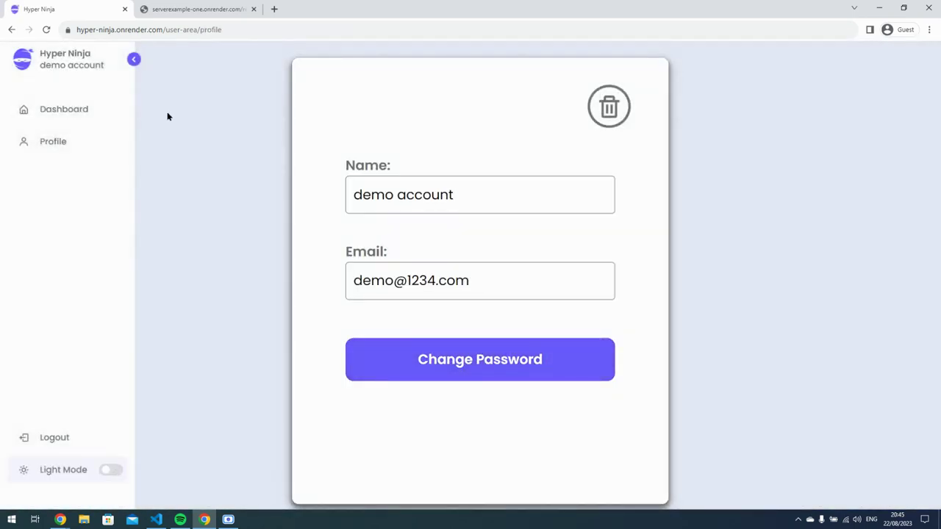
{"action": "left_click", "coordinate": [135, 59]}
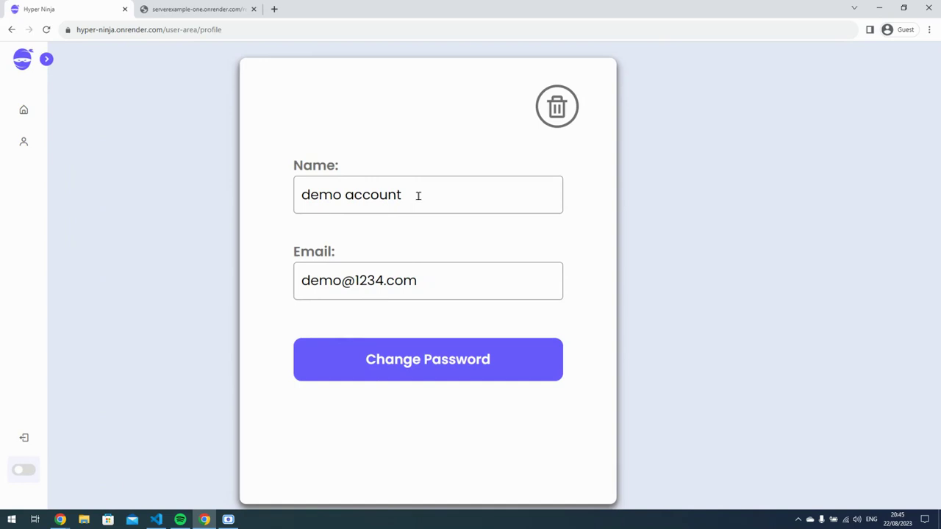
{"action": "left_click", "coordinate": [418, 195]}
{"action": "left_click", "coordinate": [445, 280]}
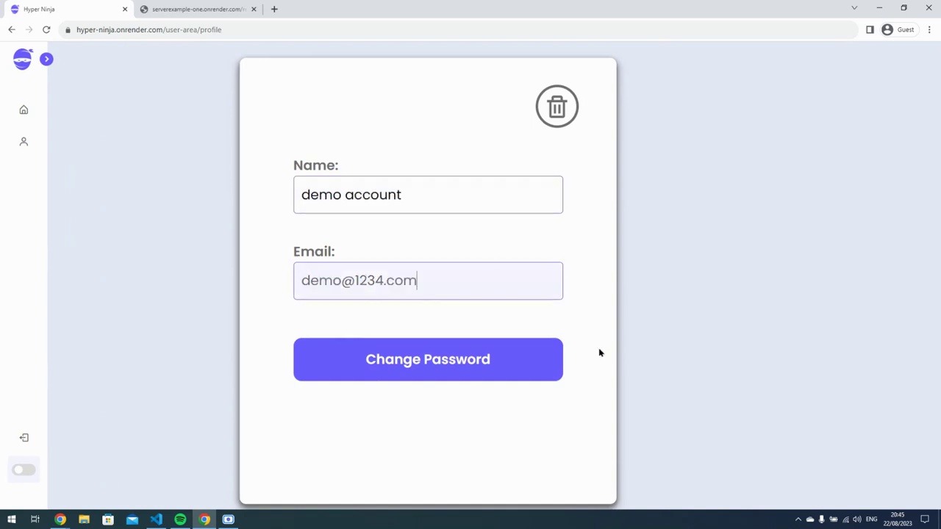
{"action": "left_click", "coordinate": [433, 195]}
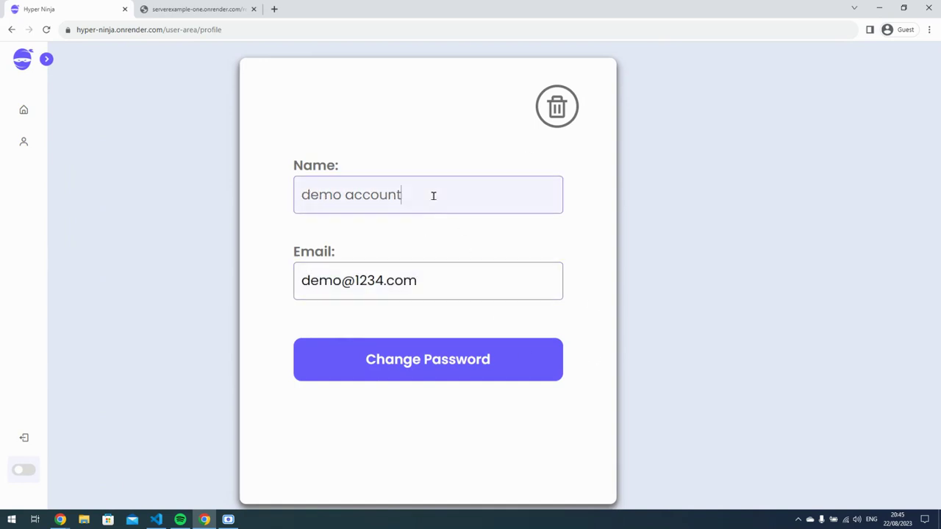
{"action": "type", "text": "wwefd"}
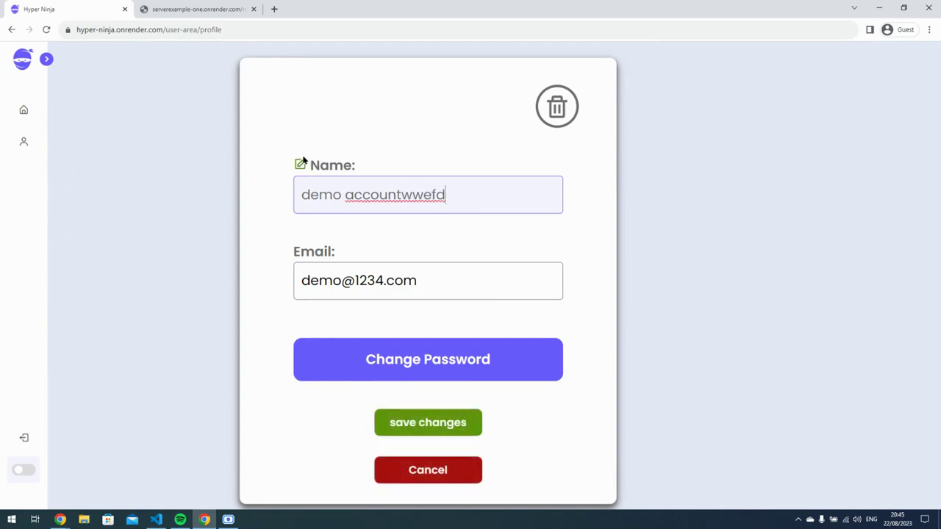
{"action": "left_click", "coordinate": [437, 418]}
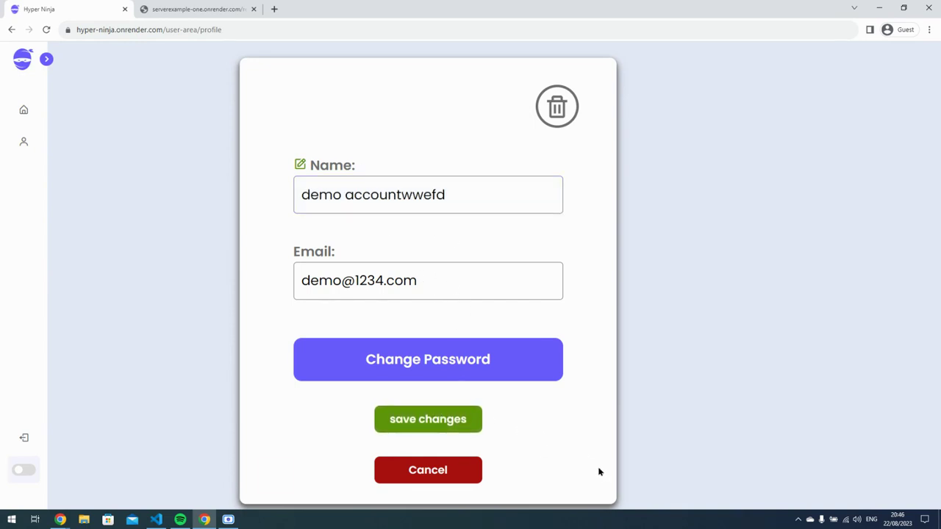
{"action": "left_click", "coordinate": [47, 29]}
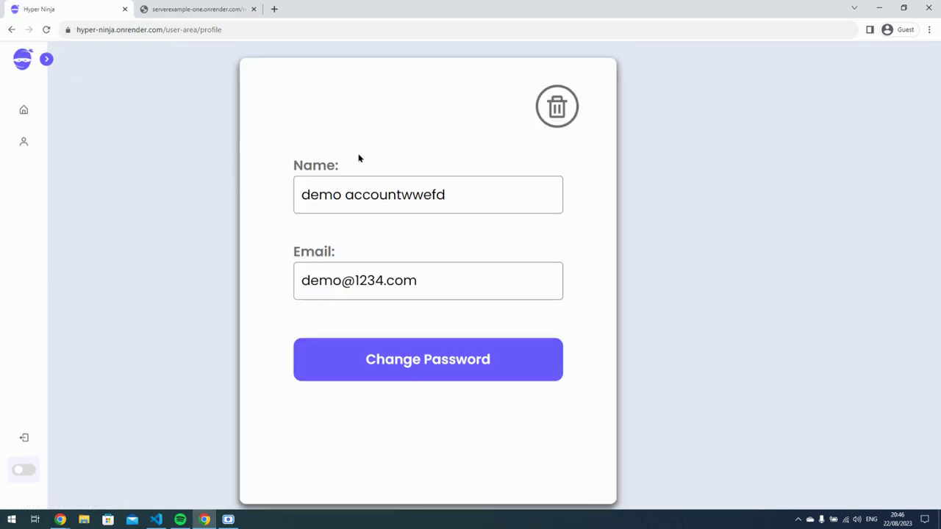
Type trial text into the Name and Email fields, then cancel to discard those edits.
{"action": "left_click", "coordinate": [381, 192]}
{"action": "type", "text": "cwc"}
{"action": "left_click", "coordinate": [388, 287]}
{"action": "type", "text": "wecwefc"}
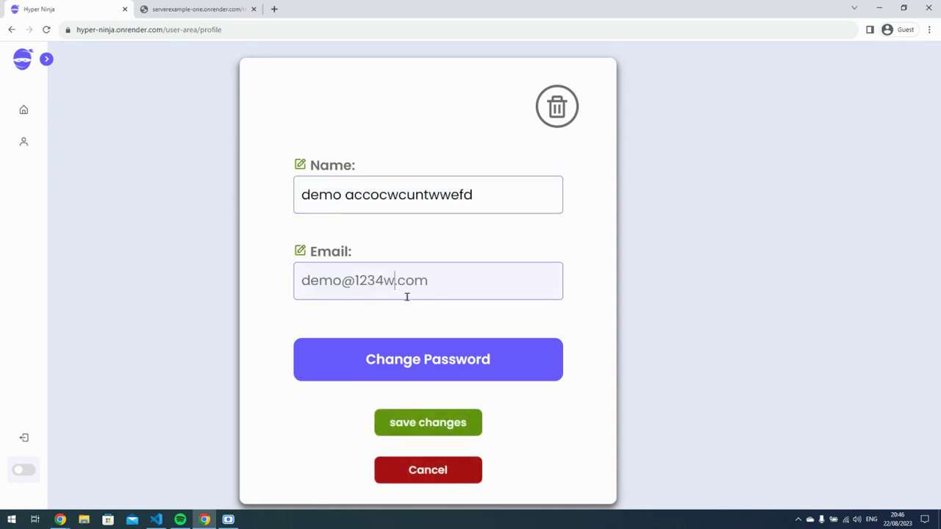
{"action": "left_click", "coordinate": [376, 292]}
{"action": "type", "text": "vwev4wecwefc"}
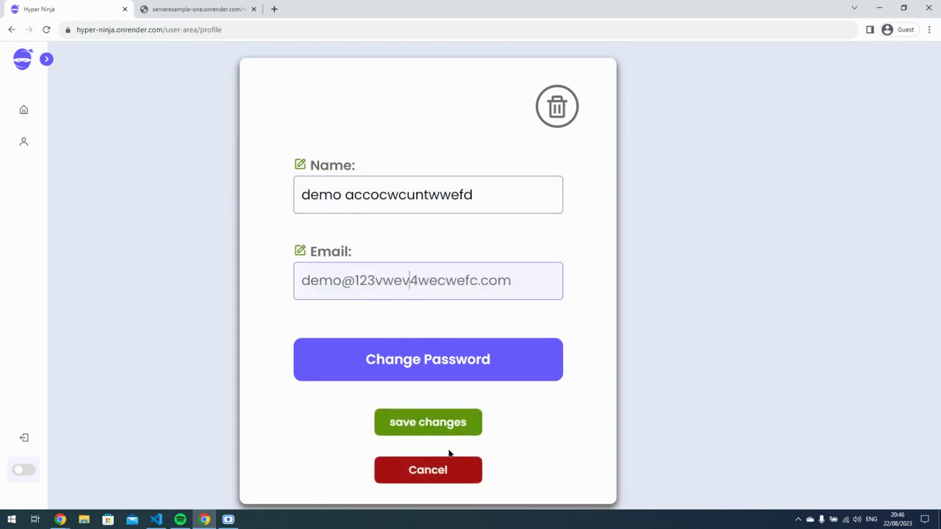
{"action": "left_click", "coordinate": [454, 465]}
{"action": "left_click", "coordinate": [375, 283]}
{"action": "type", "text": "wdwvc"}
{"action": "left_click", "coordinate": [448, 469]}
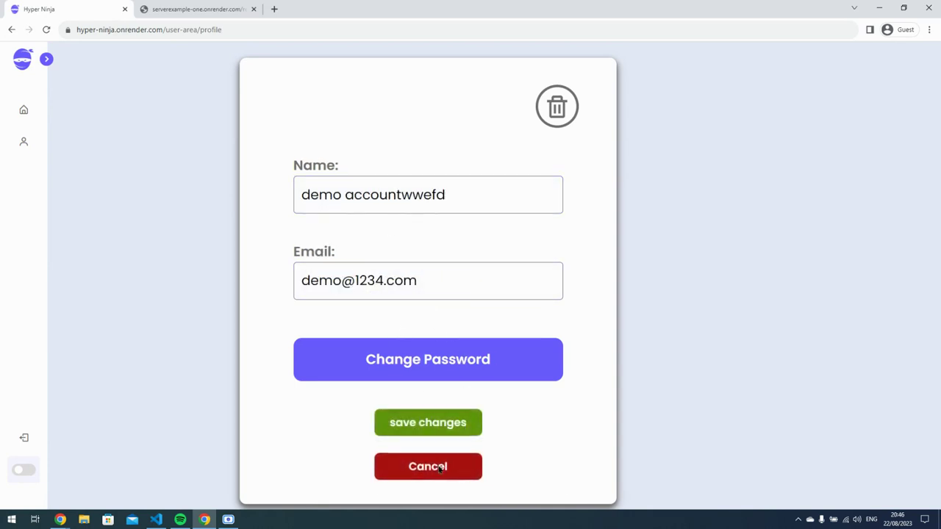
Remove the extra letters so the name reads 'demo account', save, and discard another email edit.
{"action": "left_click_drag", "start_coordinate": [448, 194], "coordinate": [403, 198]}
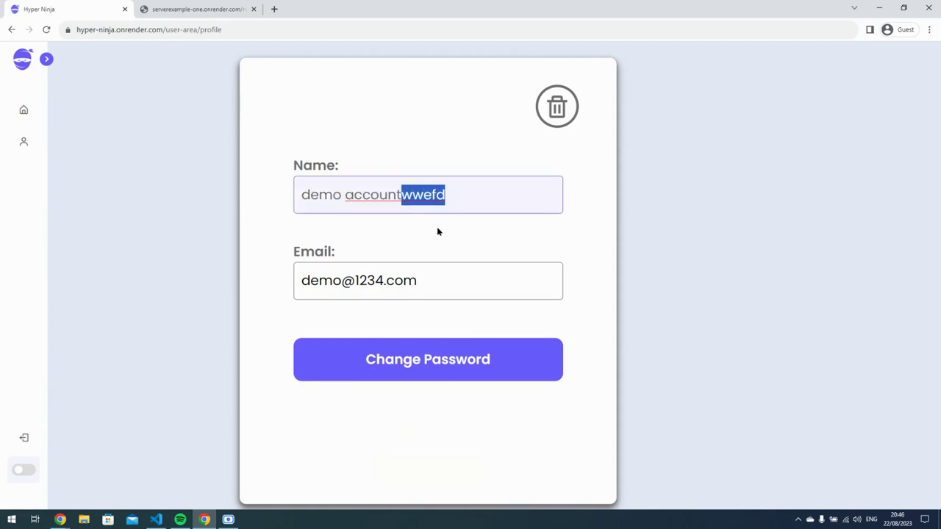
{"action": "key", "text": "BackSpace"}
{"action": "left_click", "coordinate": [588, 452]}
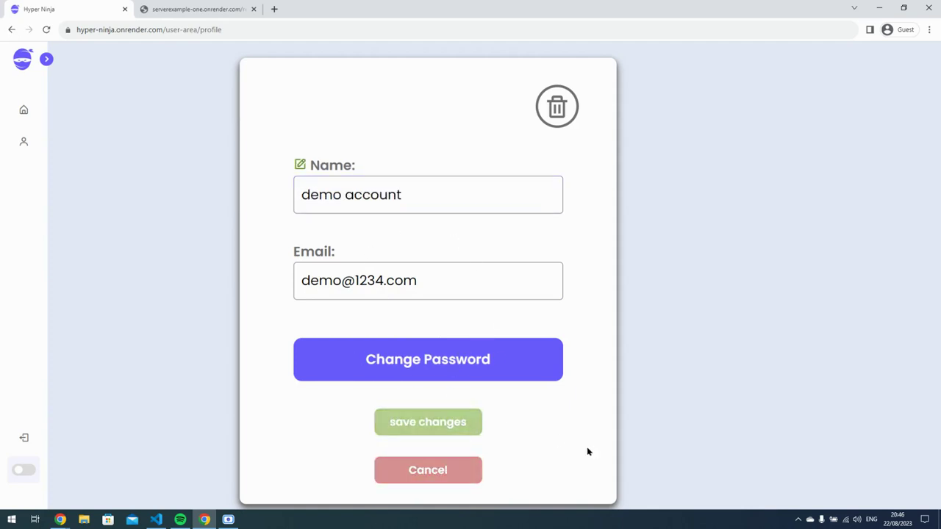
{"action": "left_click", "coordinate": [366, 274]}
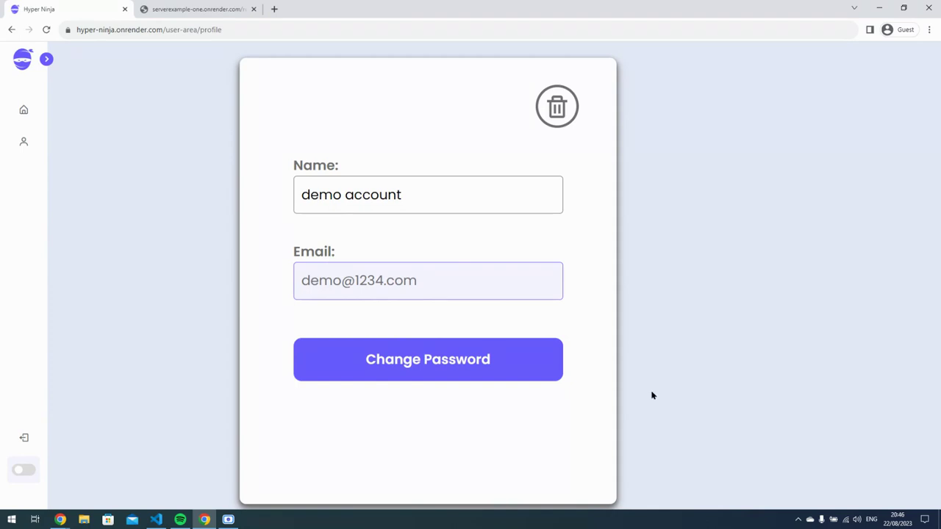
{"action": "type", "text": "dccd"}
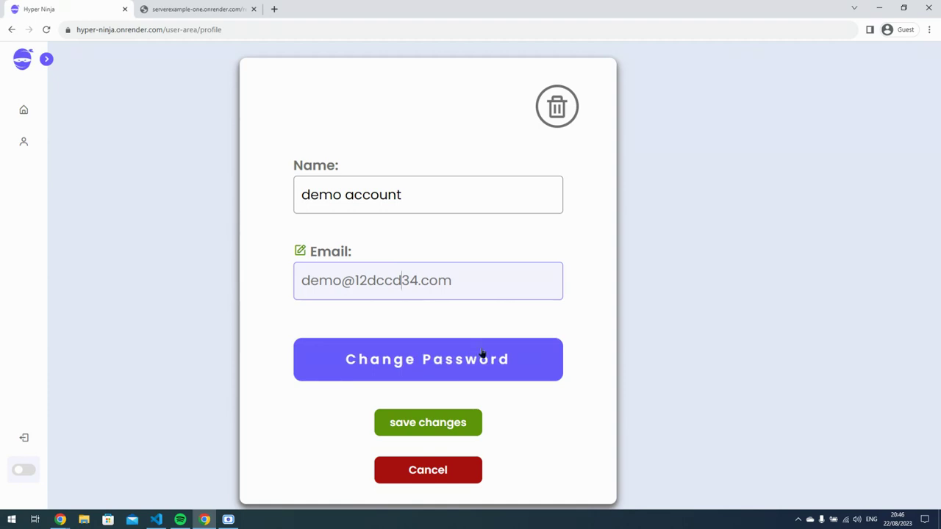
{"action": "left_click", "coordinate": [428, 469]}
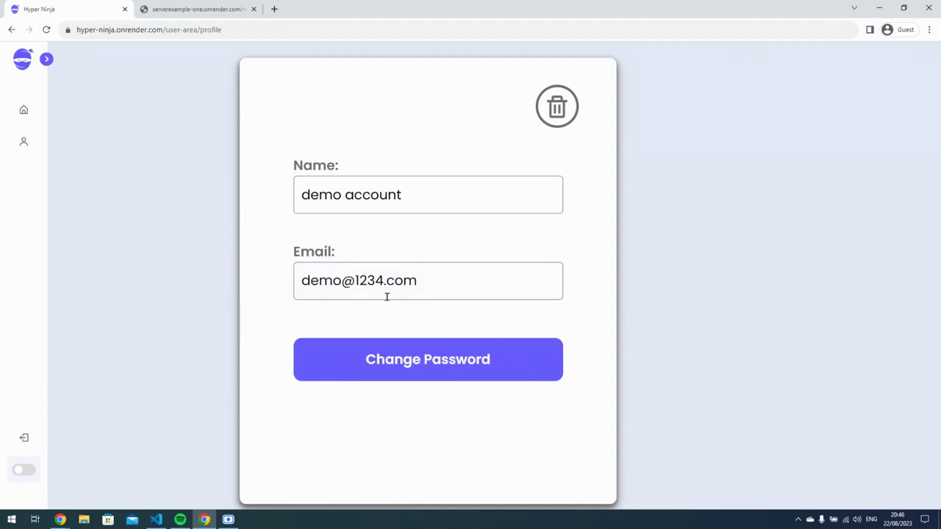
{"action": "left_click", "coordinate": [331, 363]}
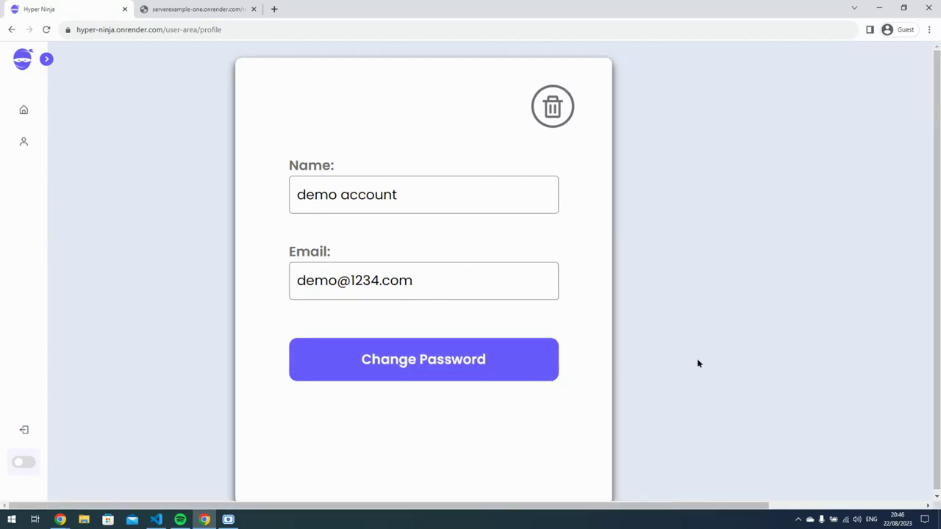
Enter a current and new password in the Change Password form and submit.
{"action": "left_click", "coordinate": [764, 181]}
{"action": "type", "text": "1"}
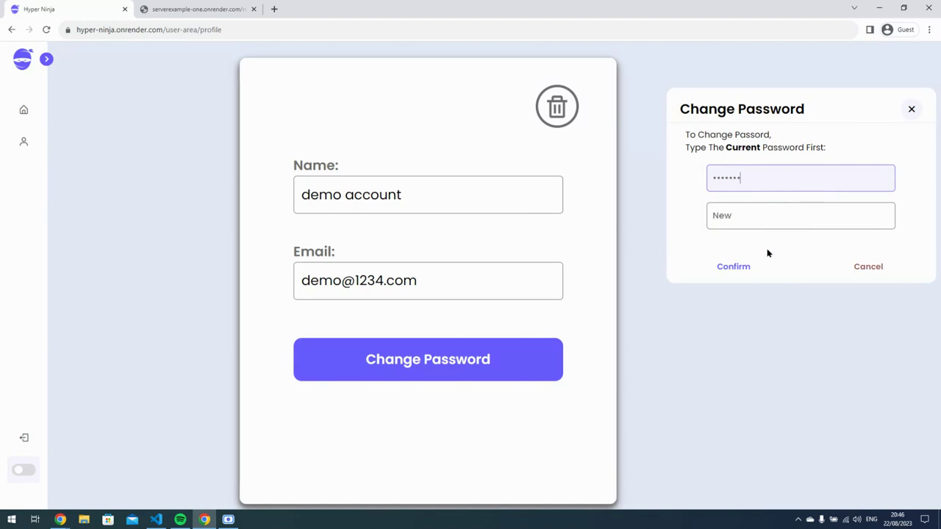
{"action": "left_click", "coordinate": [770, 218]}
{"action": "type", "text": "1"}
{"action": "left_click", "coordinate": [744, 267]}
Replace the rejected current password with the correct one and submit the change again.
{"action": "left_click_drag", "start_coordinate": [674, 238], "coordinate": [778, 236]}
{"action": "double_click", "coordinate": [781, 183]}
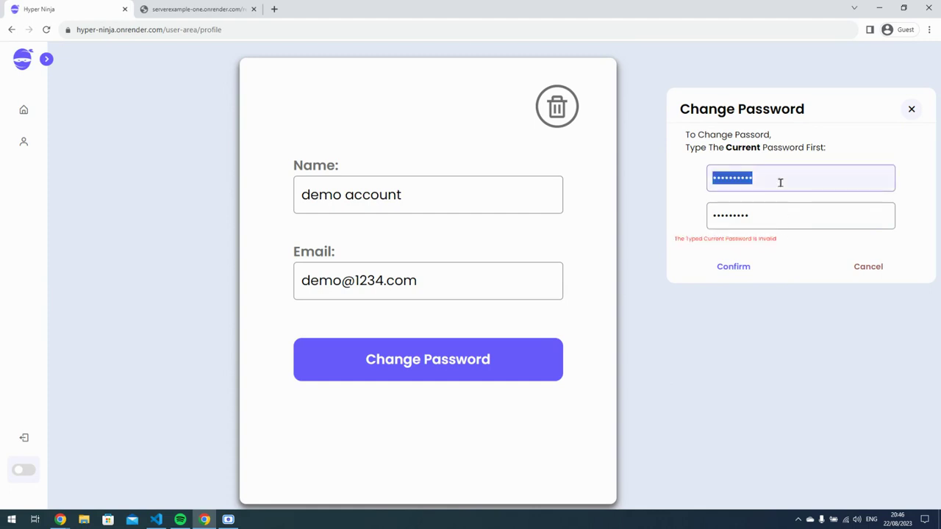
{"action": "type", "text": "123"}
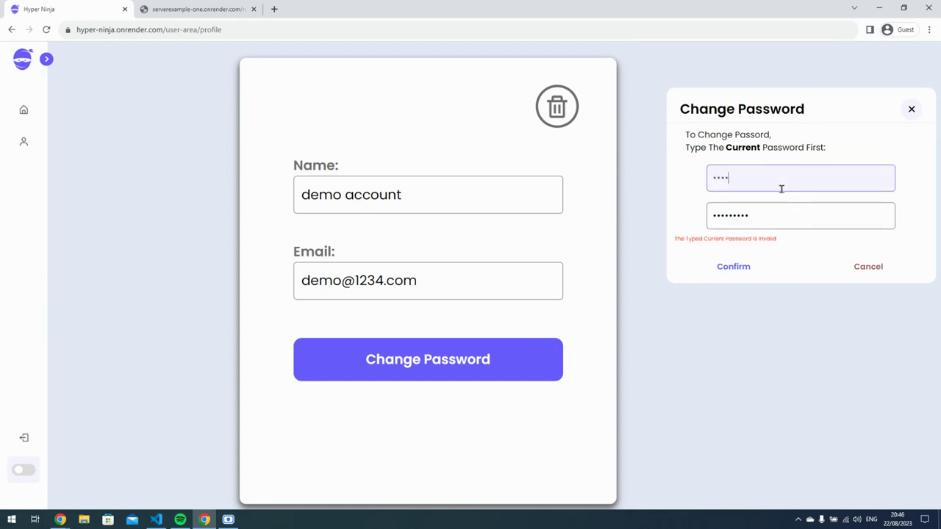
{"action": "type", "text": "45678"}
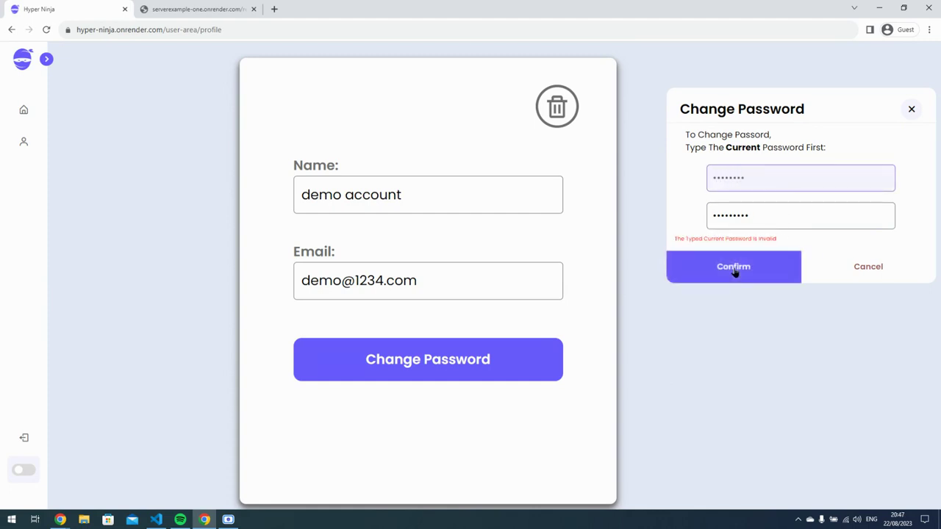
{"action": "left_click", "coordinate": [733, 269]}
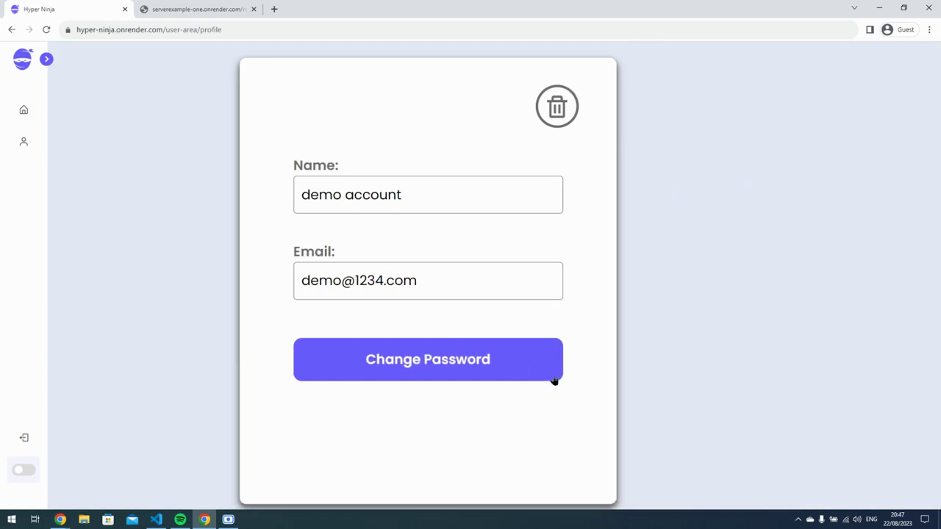
Log out, then load /user-area directly in the address bar to test logged-out access.
{"action": "left_click", "coordinate": [46, 61]}
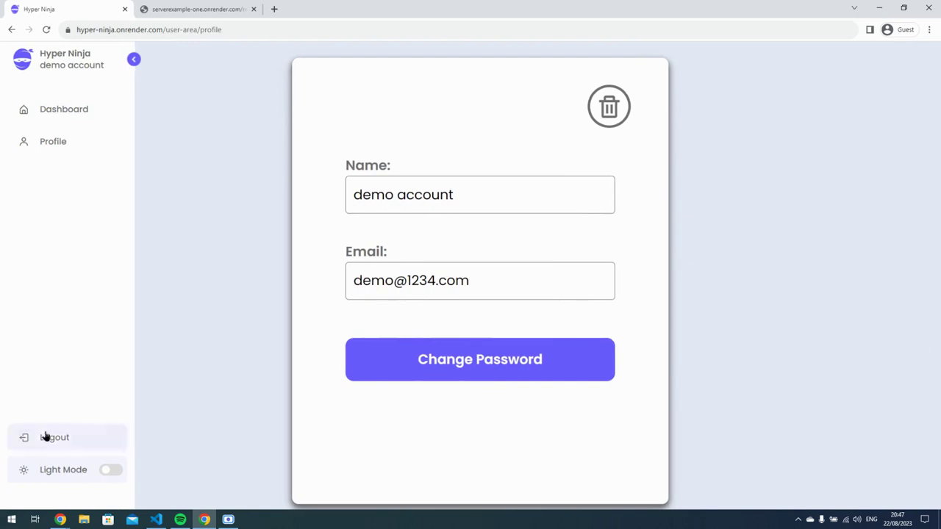
{"action": "left_click", "coordinate": [133, 59]}
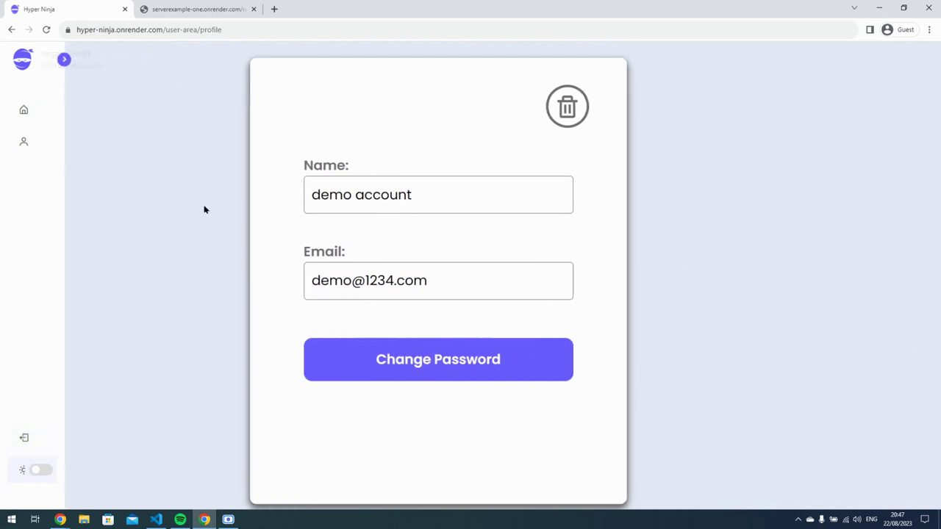
{"action": "left_click", "coordinate": [22, 440]}
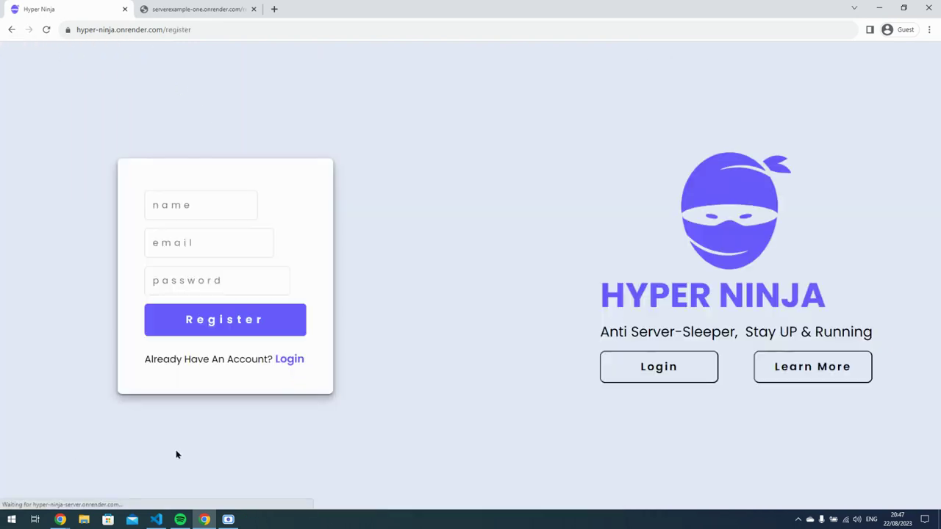
{"action": "left_click_drag", "start_coordinate": [164, 31], "coordinate": [240, 31]}
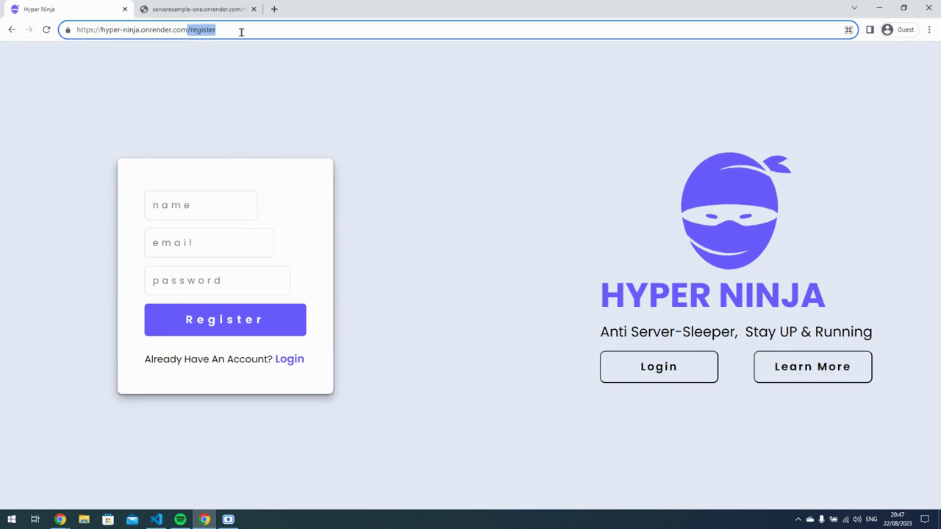
{"action": "type", "text": "/user"}
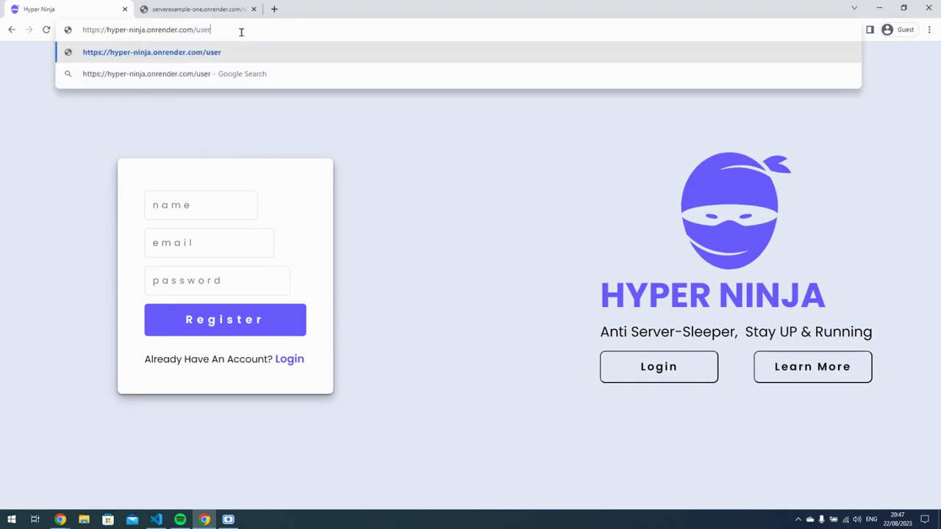
{"action": "type", "text": "-area"}
{"action": "key", "text": "Return"}
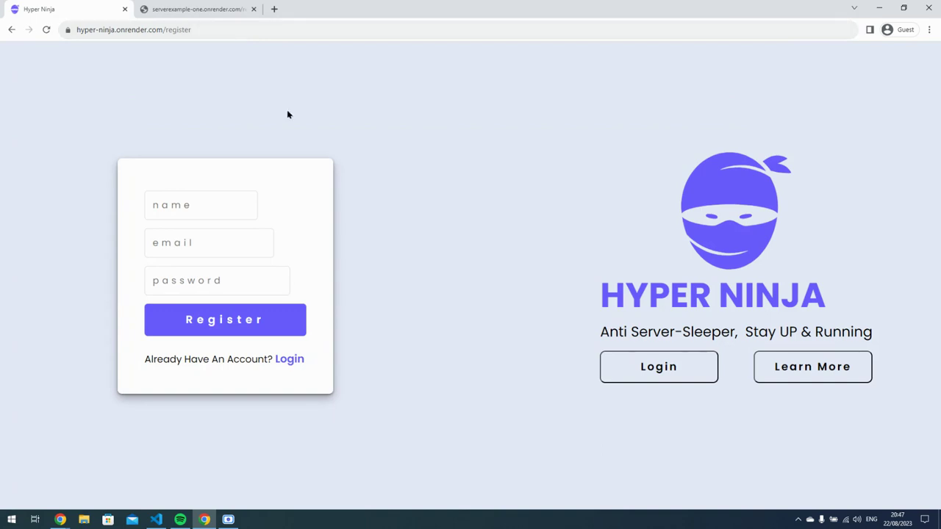
Open the login form, enter the demo account's email and password, and submit.
{"action": "left_click", "coordinate": [288, 360]}
{"action": "left_click", "coordinate": [408, 267]}
{"action": "type", "text": "demo@1234.com"}
{"action": "left_click", "coordinate": [485, 303]}
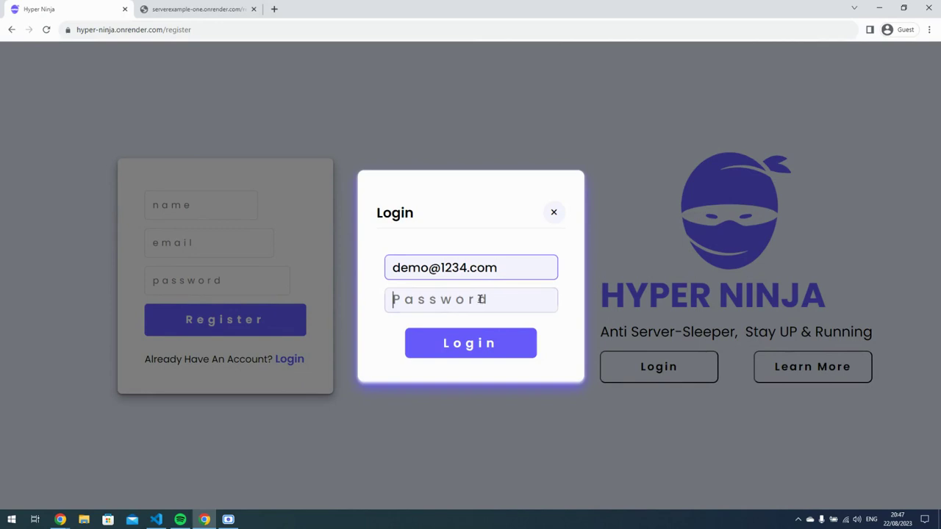
{"action": "type", "text": "demo@1234"}
{"action": "left_click", "coordinate": [489, 343]}
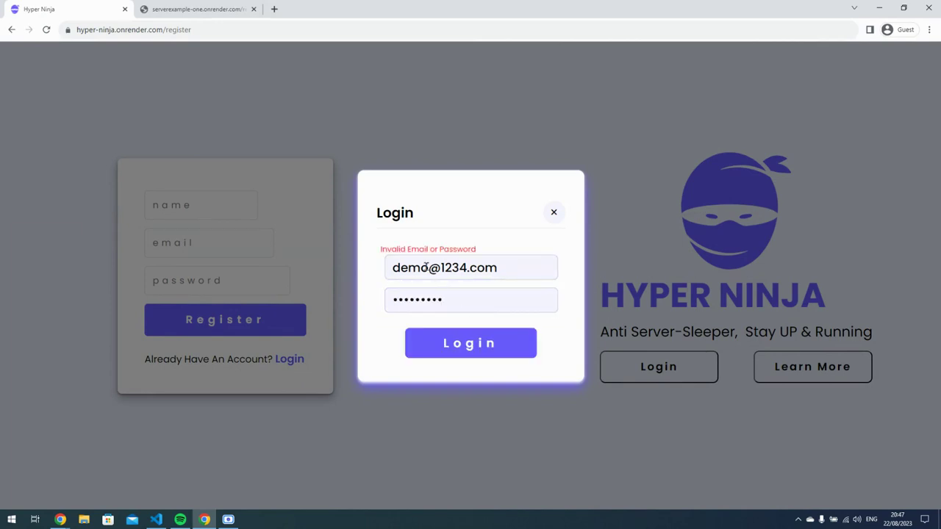
After the rejection, retype the password, add 'efef' to the email and retry the login.
{"action": "double_click", "coordinate": [458, 302]}
{"action": "type", "text": "••"}
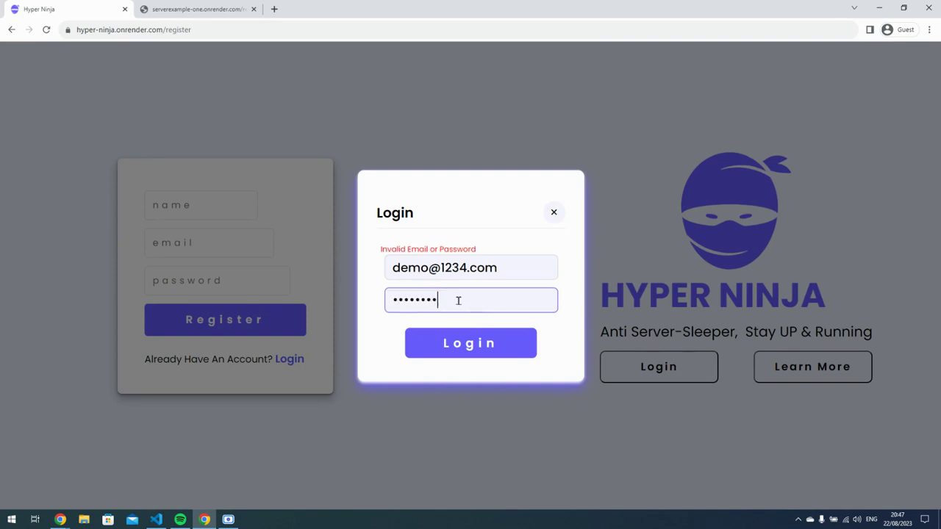
{"action": "left_click", "coordinate": [465, 270]}
{"action": "type", "text": "efef"}
{"action": "left_click", "coordinate": [535, 331]}
Remove the extra 'efef' from the email, retype the full password and retry logging in.
{"action": "left_click_drag", "start_coordinate": [467, 268], "coordinate": [493, 269]}
{"action": "key", "text": "BackSpace"}
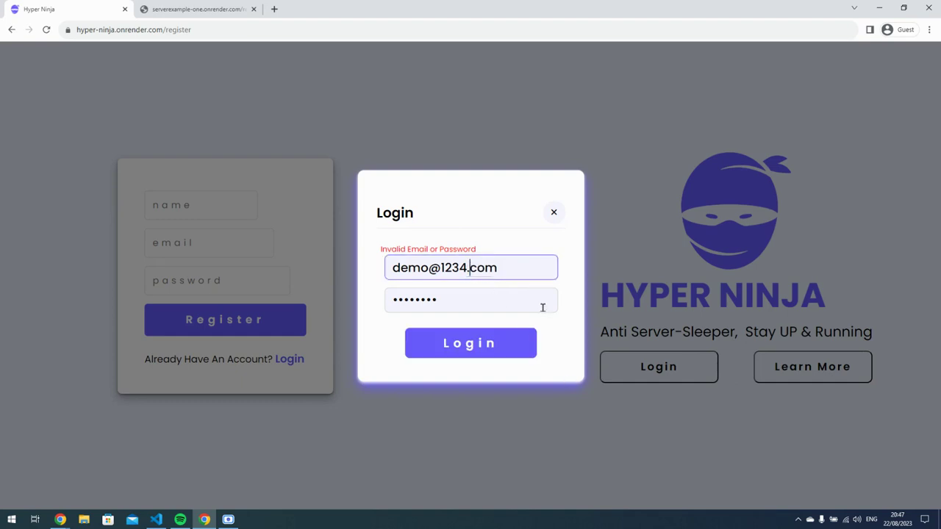
{"action": "left_click", "coordinate": [526, 352]}
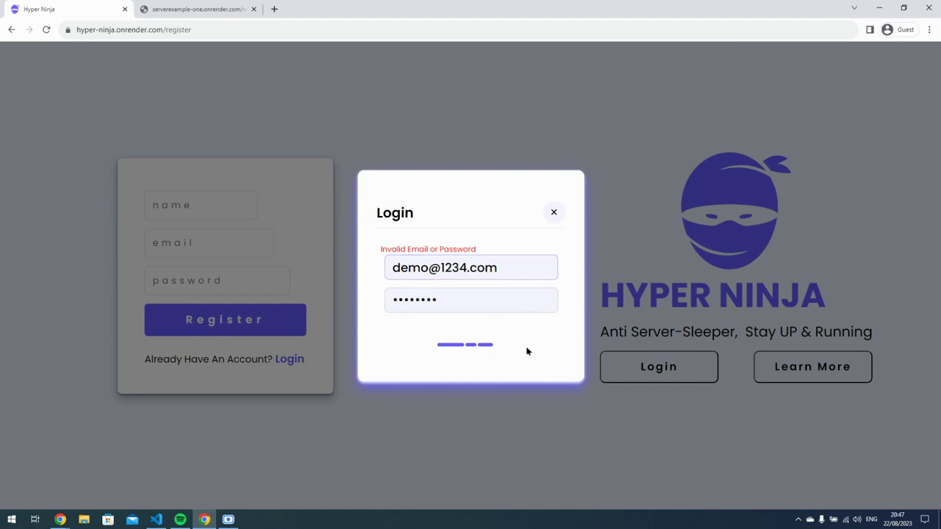
{"action": "left_click", "coordinate": [530, 352]}
{"action": "left_click", "coordinate": [455, 297]}
{"action": "key", "text": "ctrl+a"}
{"action": "type", "text": "•"}
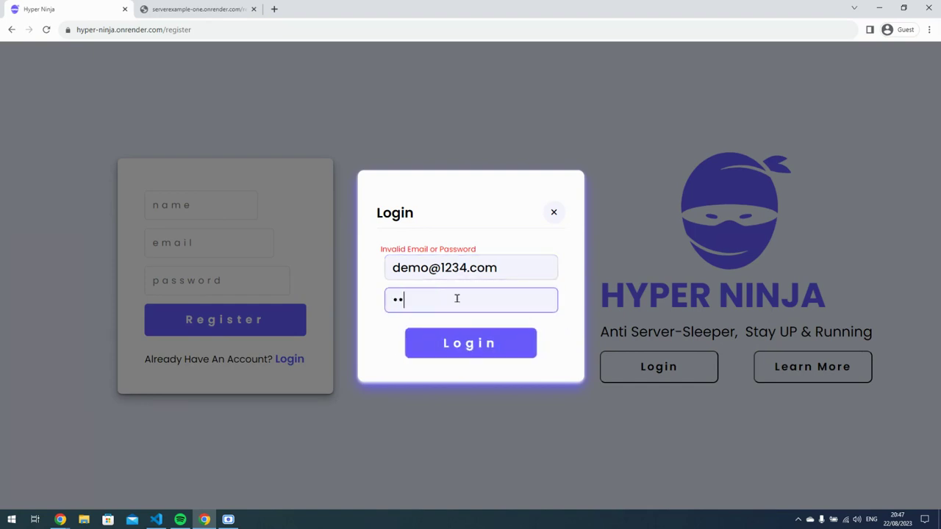
{"action": "type", "text": "•••••••"}
{"action": "left_click", "coordinate": [463, 343]}
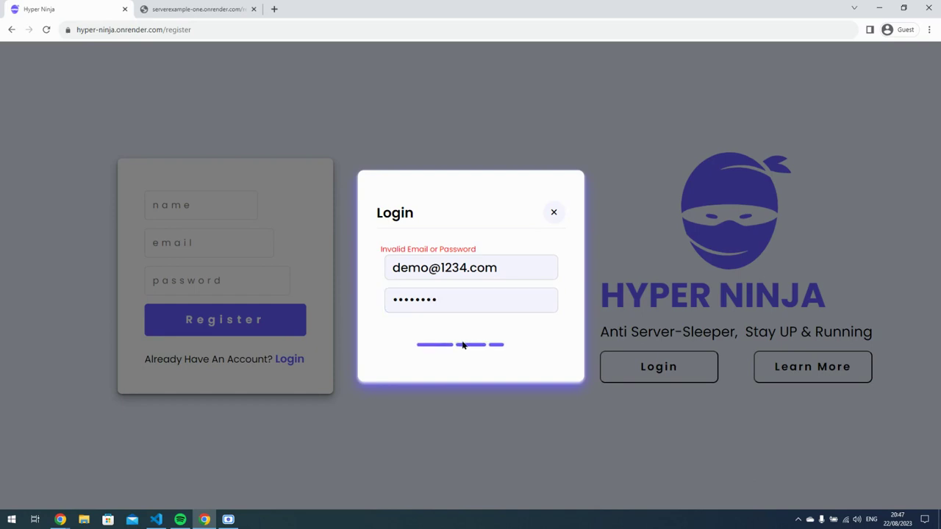
Open the page's developer tools and check the console errors from the failed login.
{"action": "right_click", "coordinate": [451, 134]}
{"action": "left_click", "coordinate": [483, 294]}
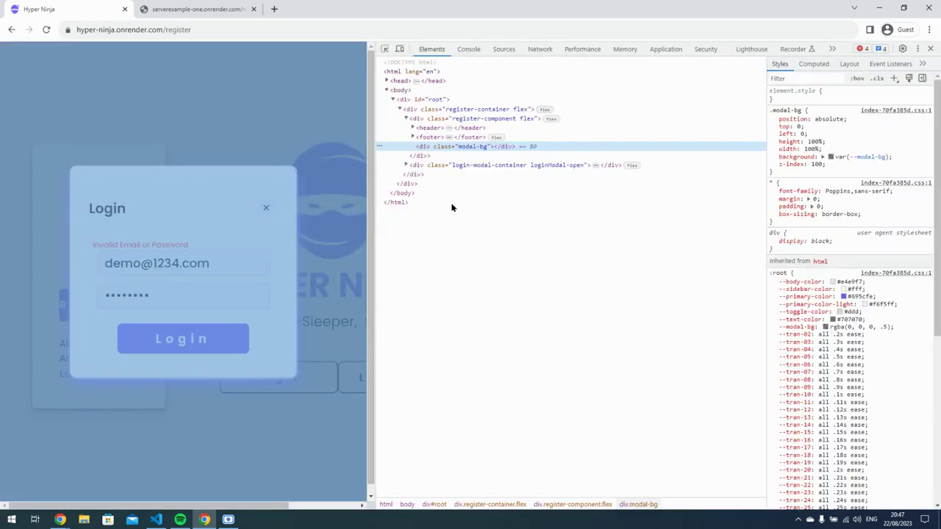
{"action": "left_click", "coordinate": [468, 49]}
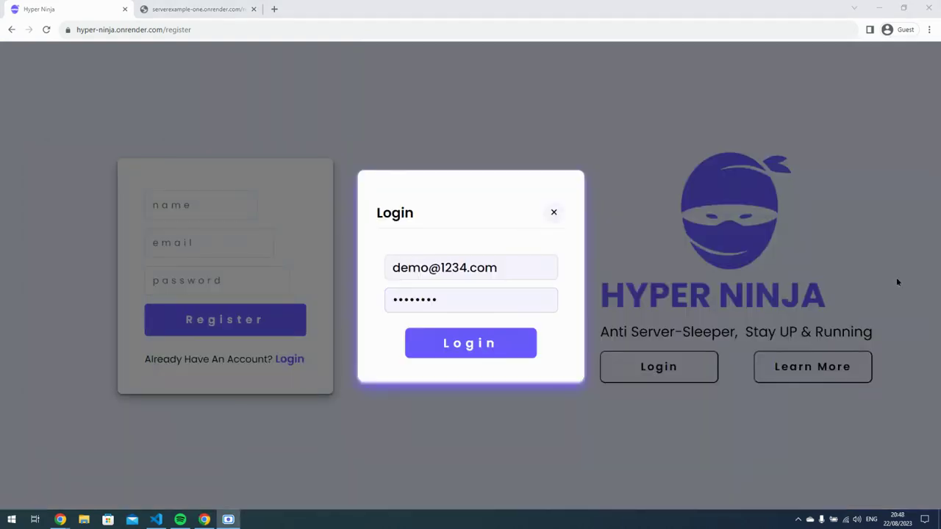
Re-enter the password and log in until the Overview lists demo server123 as On.
{"action": "left_click", "coordinate": [475, 299]}
{"action": "key", "text": "ctrl+a"}
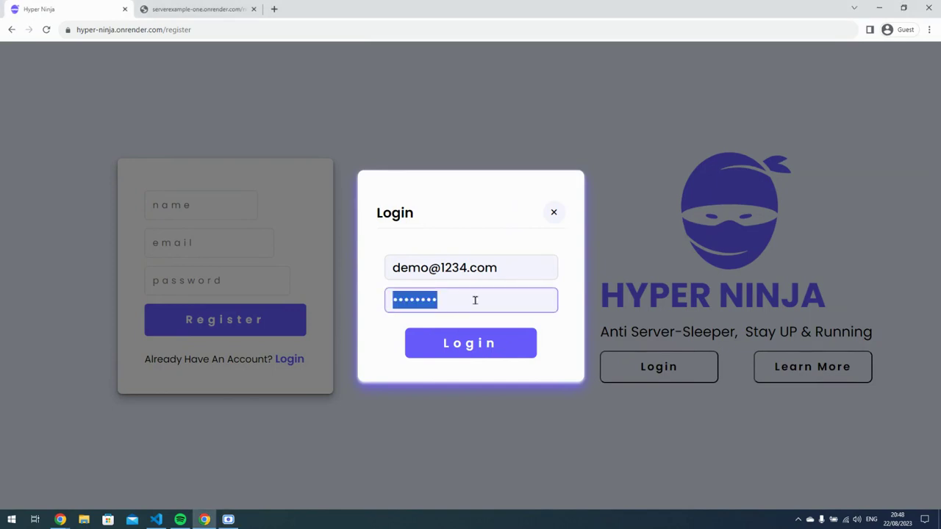
{"action": "type", "text": "••••••••"}
{"action": "left_click", "coordinate": [484, 343]}
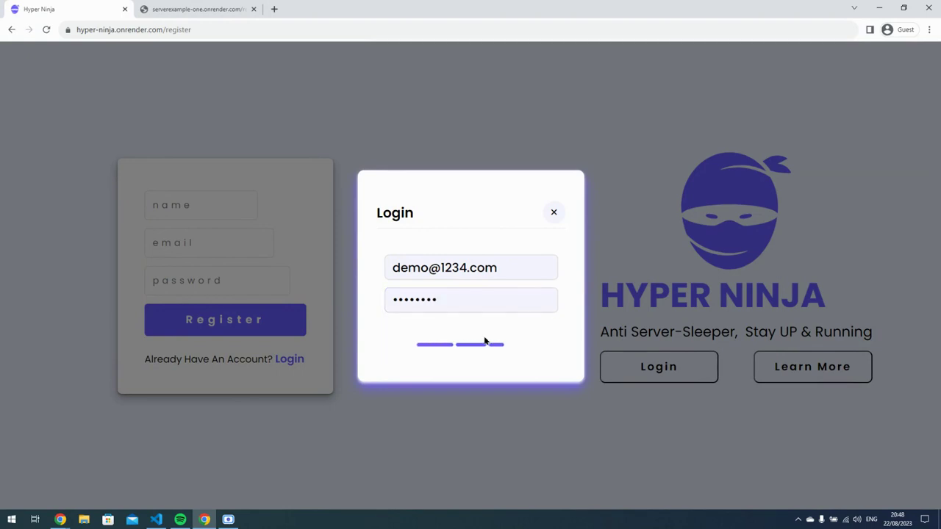
{"action": "left_click", "coordinate": [455, 294]}
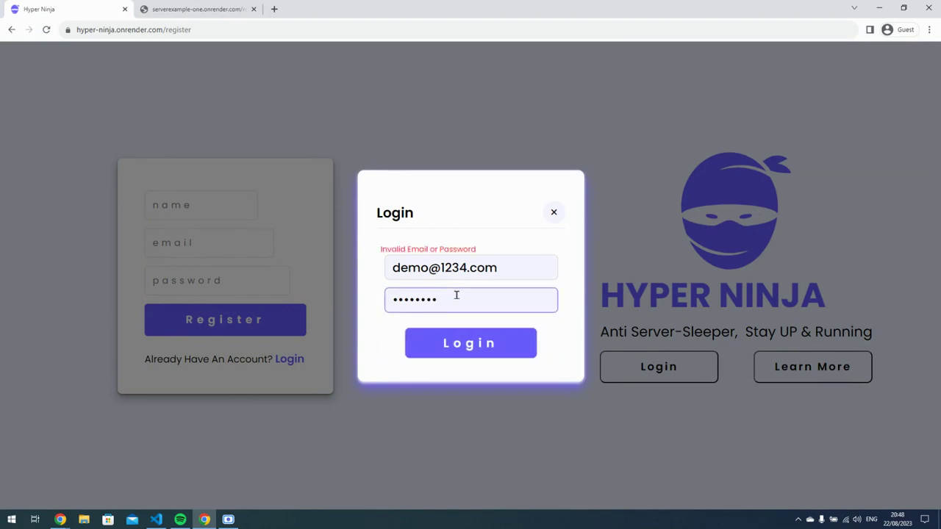
{"action": "left_click", "coordinate": [482, 339]}
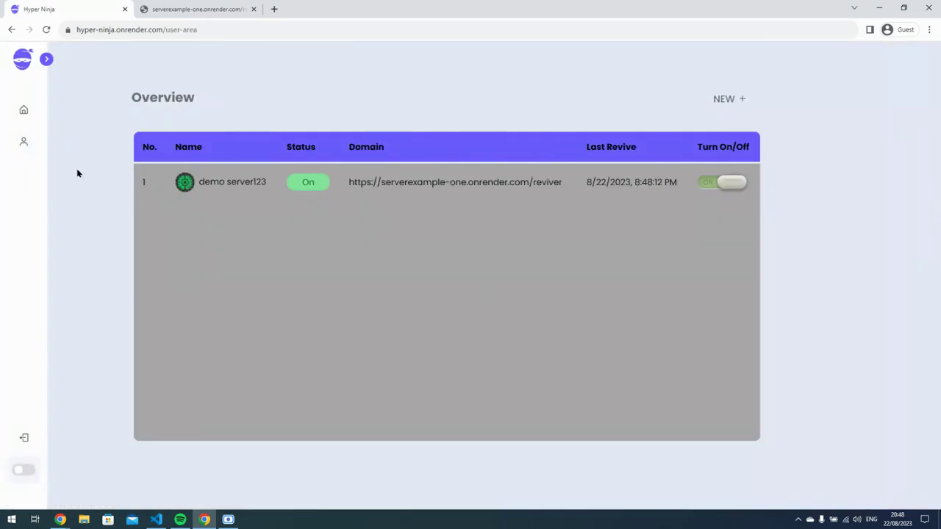
From the Profile page, open the Delete Account dialog, enter the account password and confirm.
{"action": "left_click", "coordinate": [23, 142]}
{"action": "left_click", "coordinate": [544, 353]}
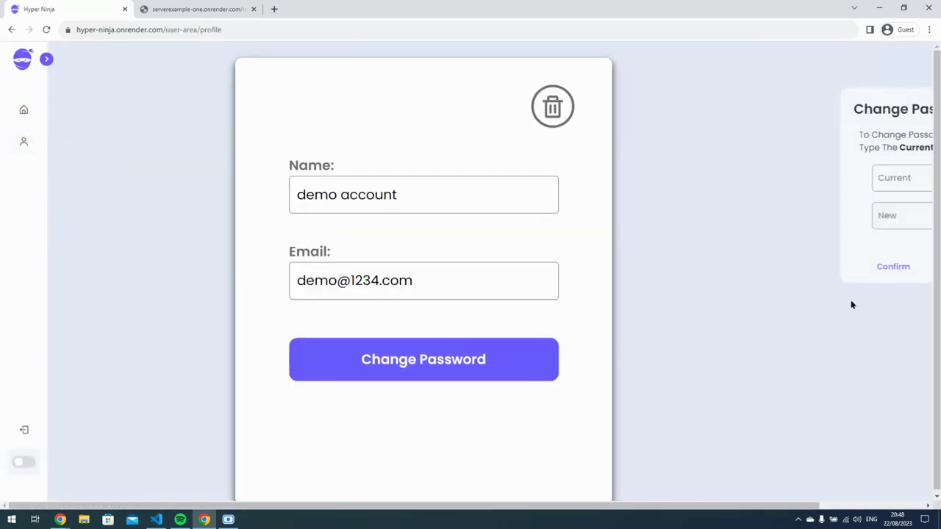
{"action": "left_click", "coordinate": [556, 108]}
{"action": "left_click", "coordinate": [747, 178]}
{"action": "type", "text": "123456789"}
{"action": "left_click", "coordinate": [776, 234]}
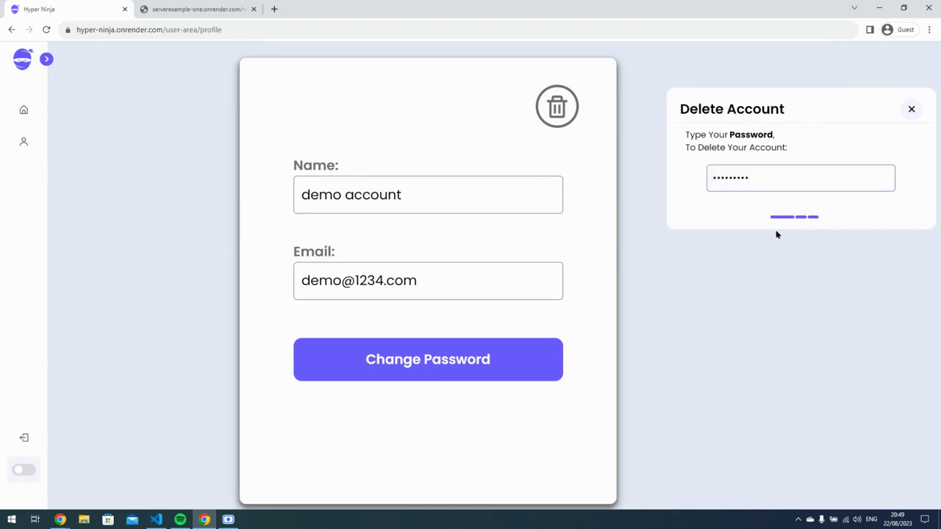